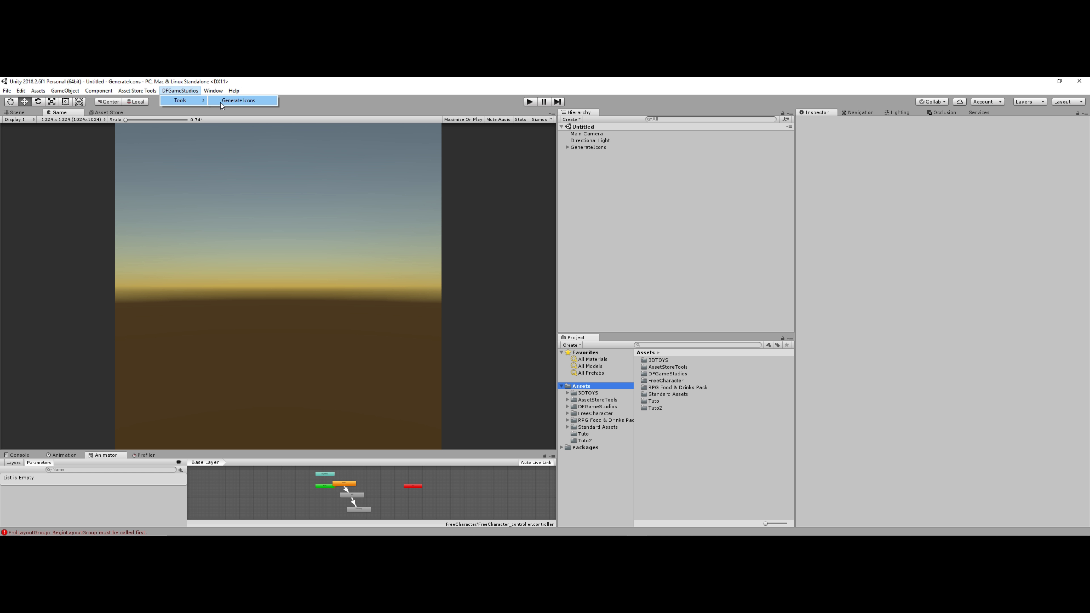
Step: Launch the icon generator, pick the Lumberjack1 prefab from FreeCharacter/Prefabs, and enter its edit view
click(232, 102)
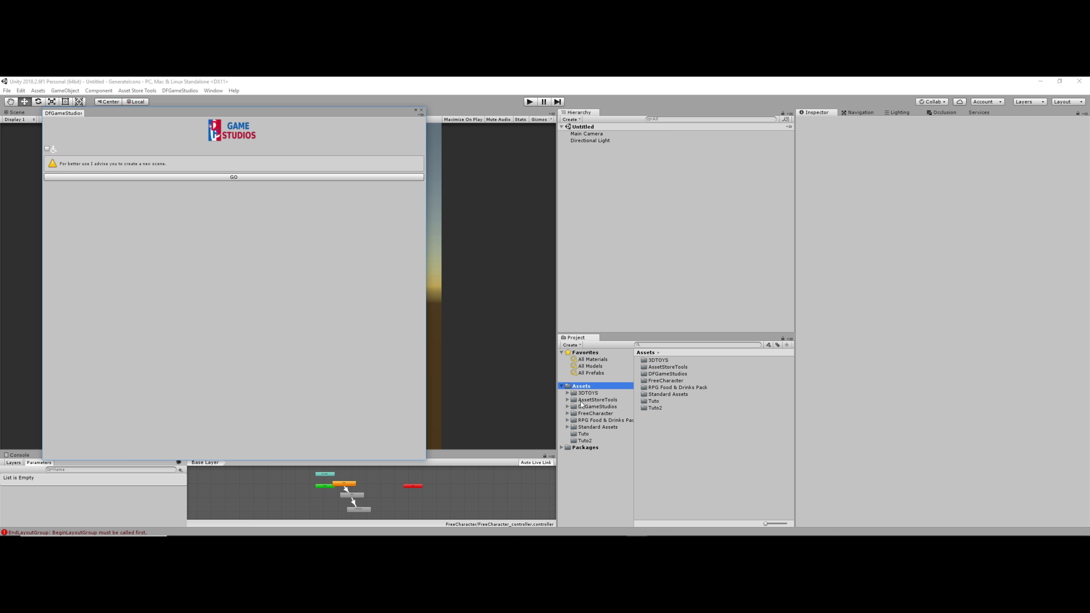
click(567, 414)
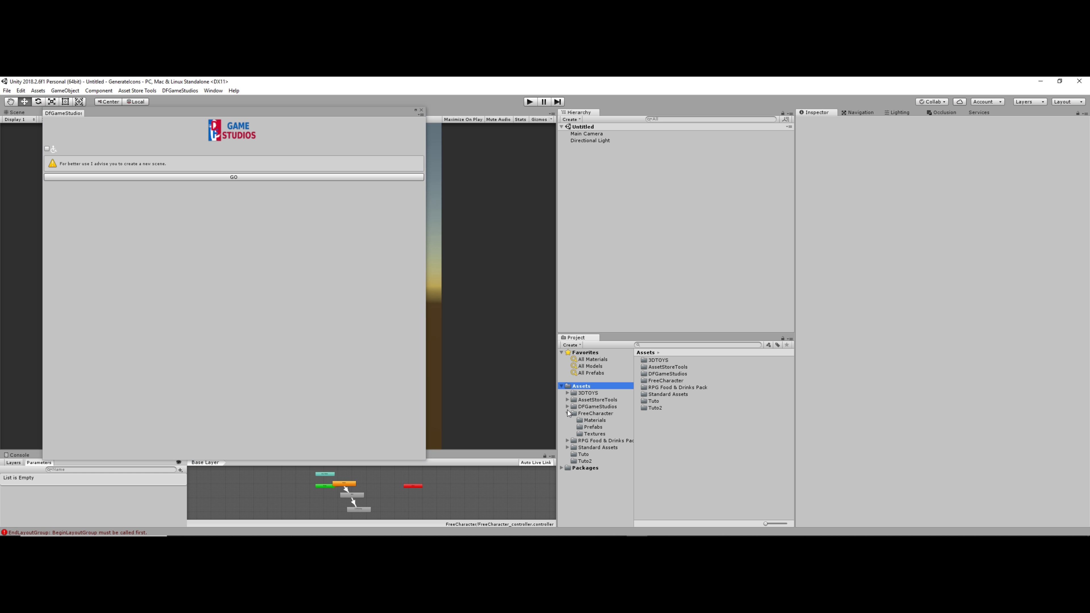
click(605, 427)
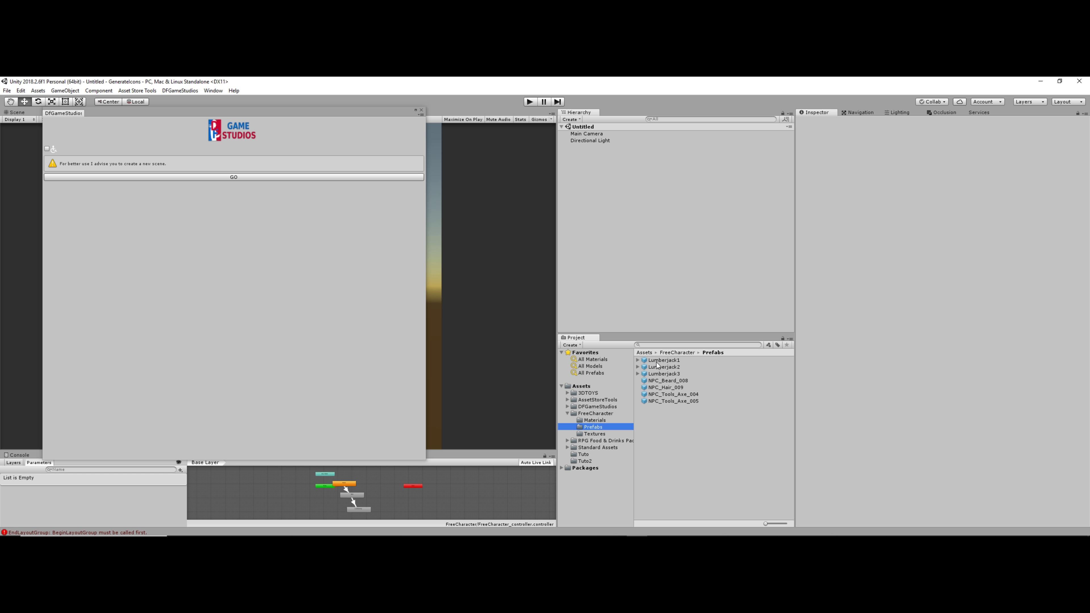
click(661, 361)
drag(923, 446, 960, 485)
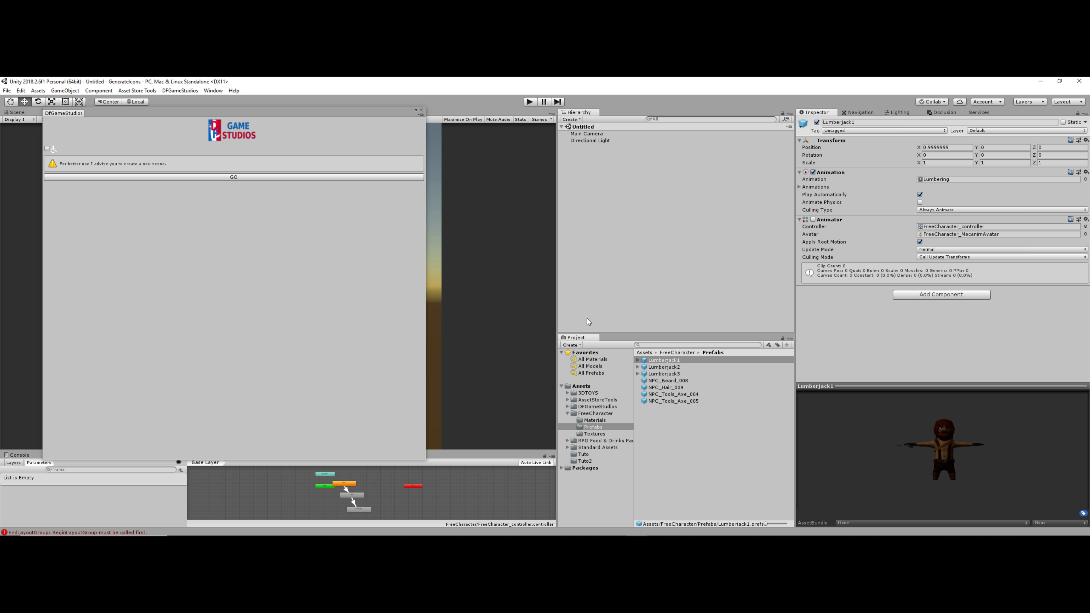
click(261, 179)
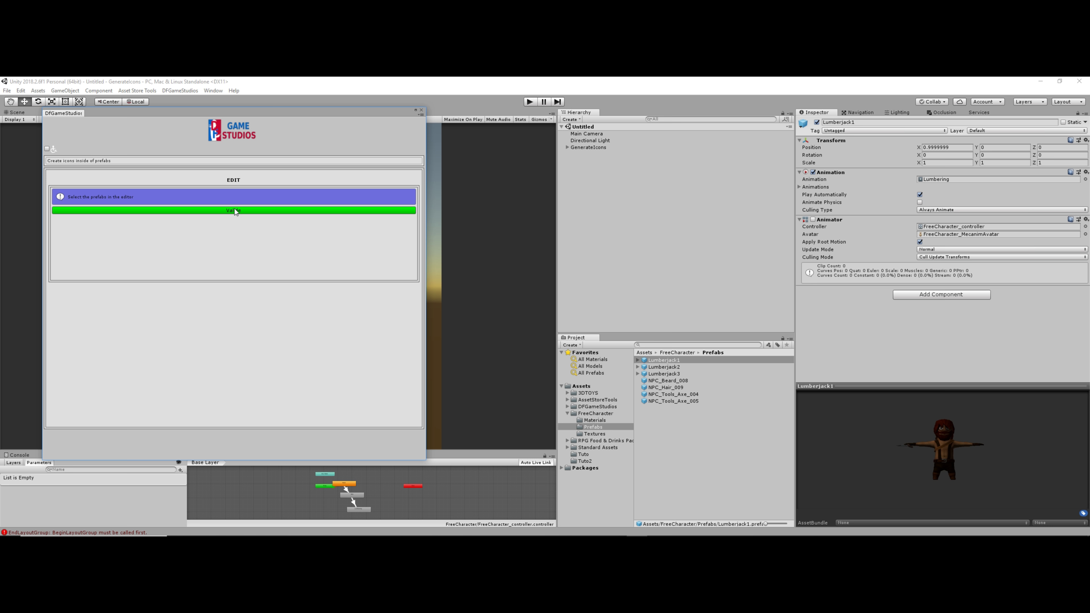
Step: Add Lumberjack1 to the icon list, set icon size to Size_256, and frame the character in the preview
click(234, 210)
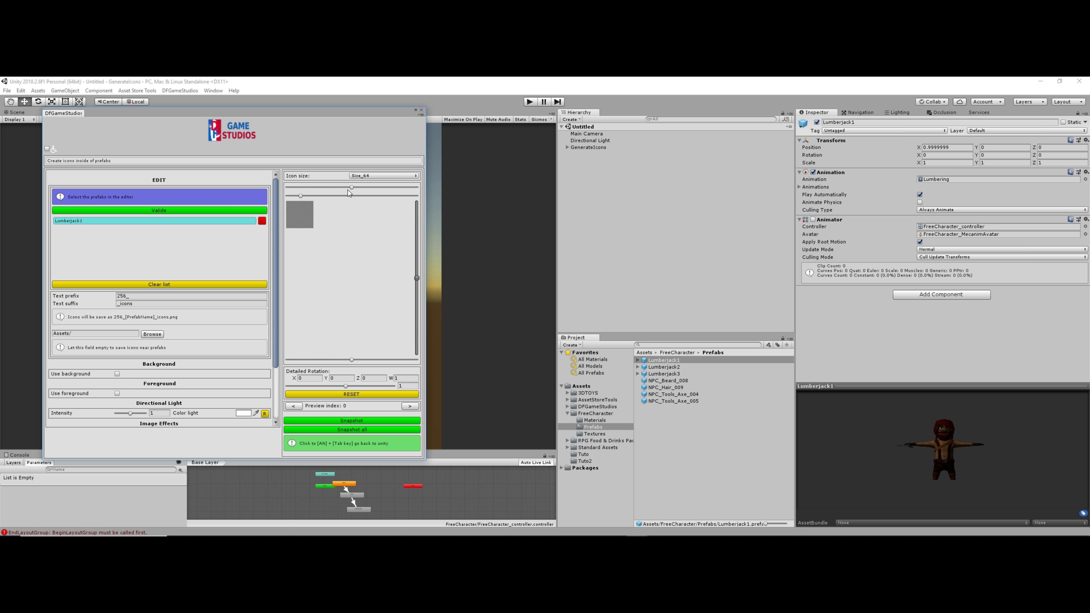
mouse_move(352, 188)
mouse_down()
mouse_move(384, 188)
mouse_move(349, 196)
mouse_up()
drag(416, 276, 417, 310)
click(377, 176)
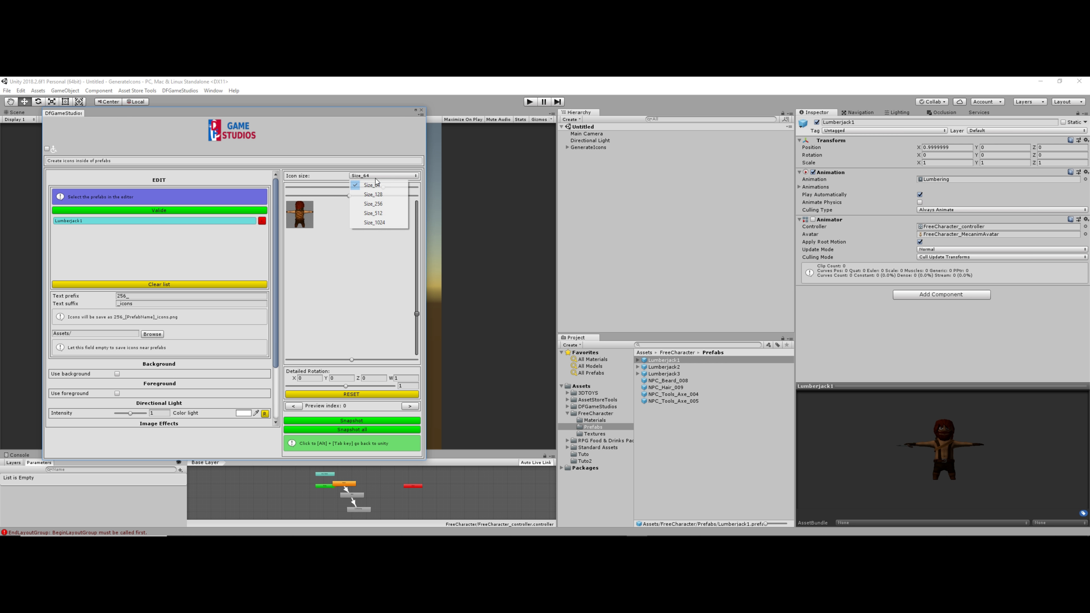
click(370, 203)
drag(349, 196, 378, 197)
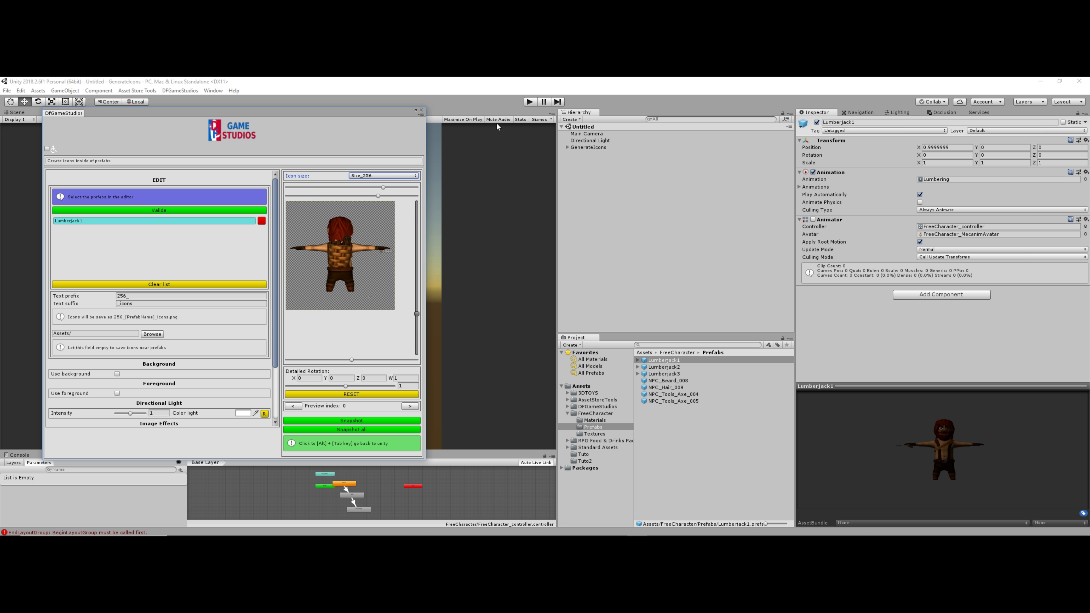
Step: Start Play mode, reopen DFGameStudios > Tools > Generate Icons, and add Lumberjack1 again
click(531, 102)
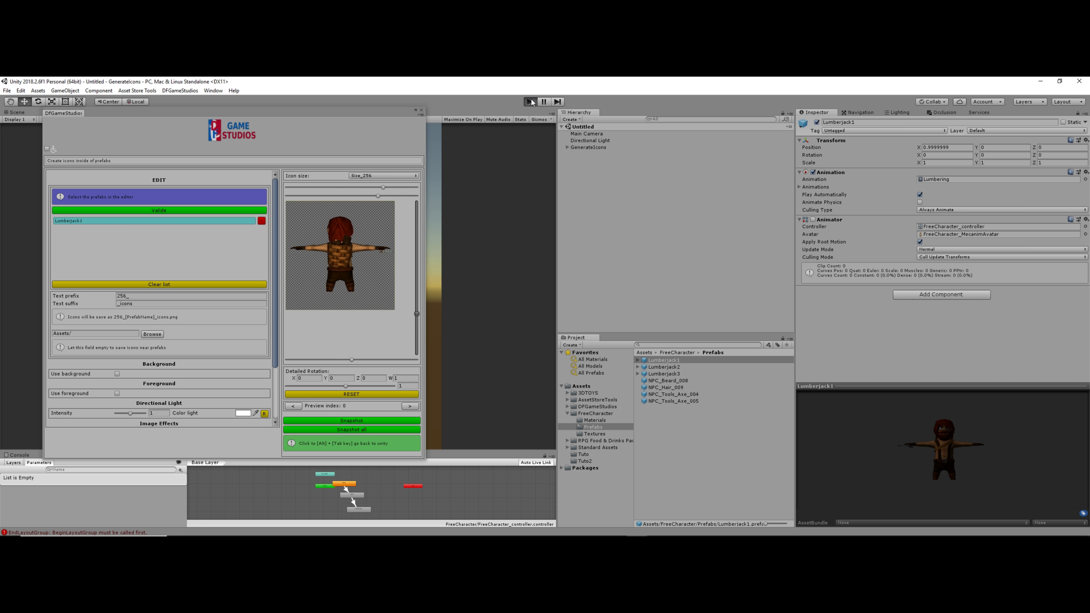
click(421, 111)
click(180, 91)
mouse_move(186, 101)
click(230, 101)
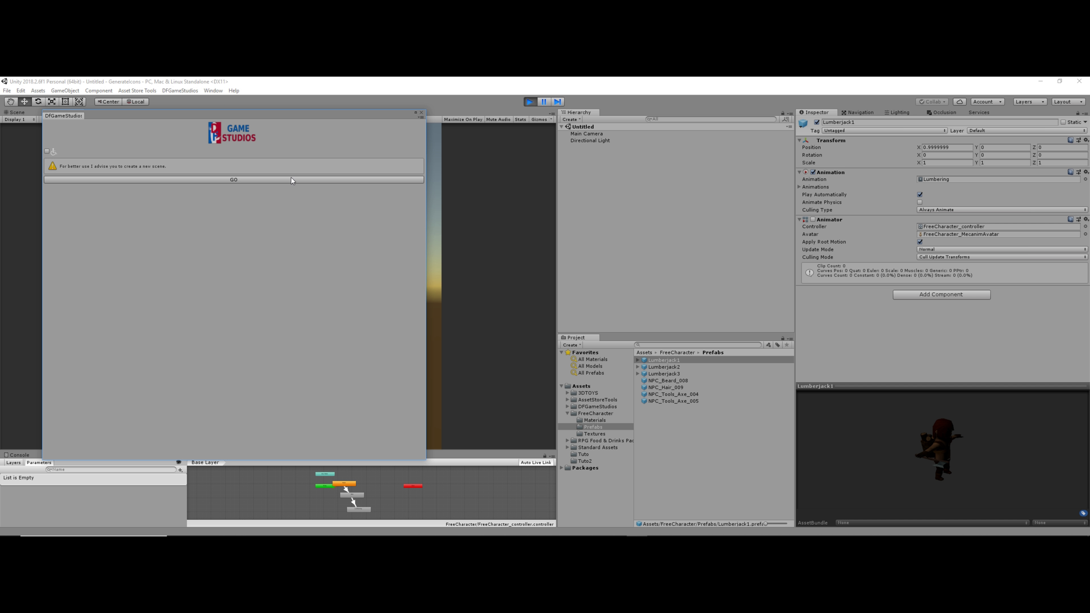
click(274, 181)
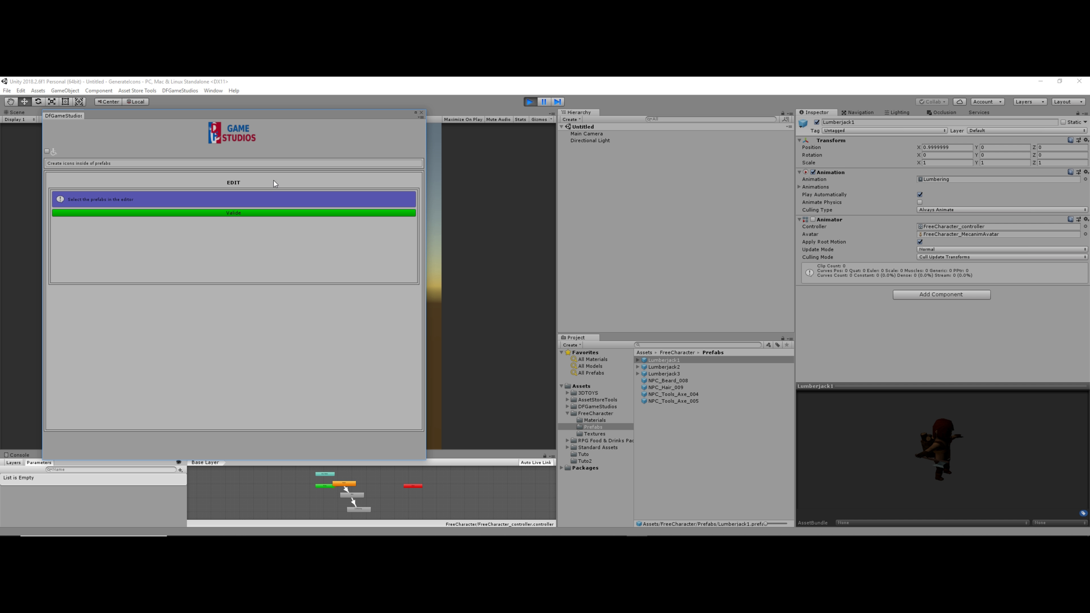
click(251, 214)
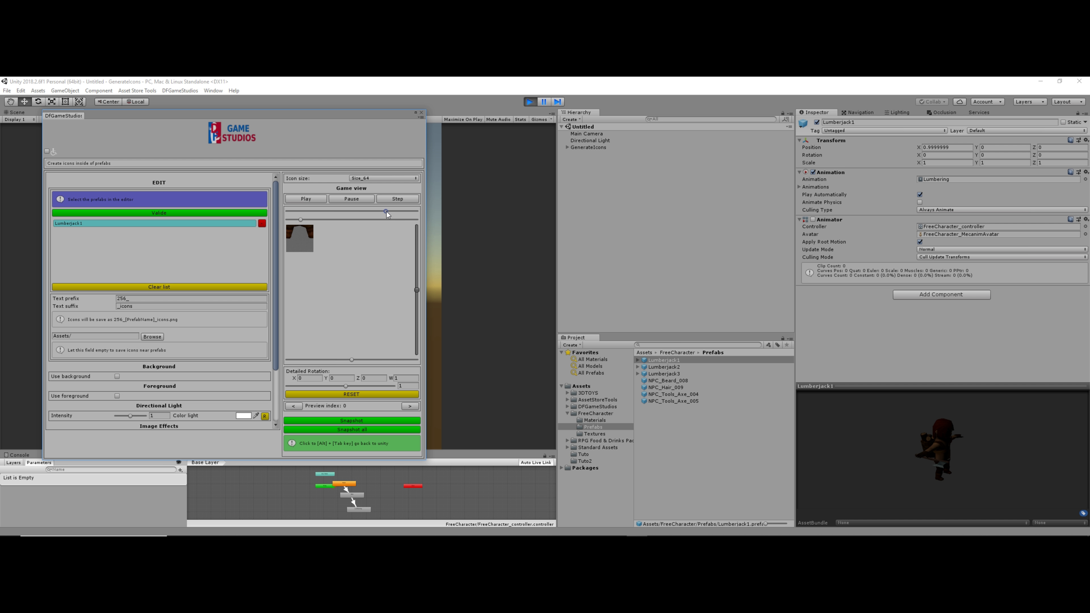
Step: Set icon size to Size_256 and zoom the preview out, turning the character to show its back
click(384, 176)
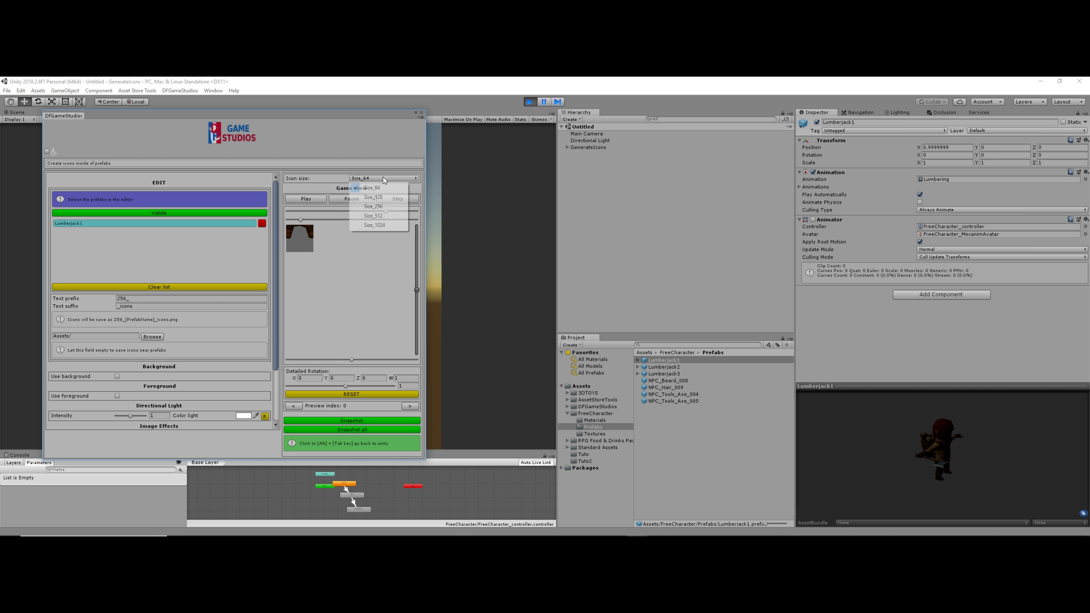
click(373, 207)
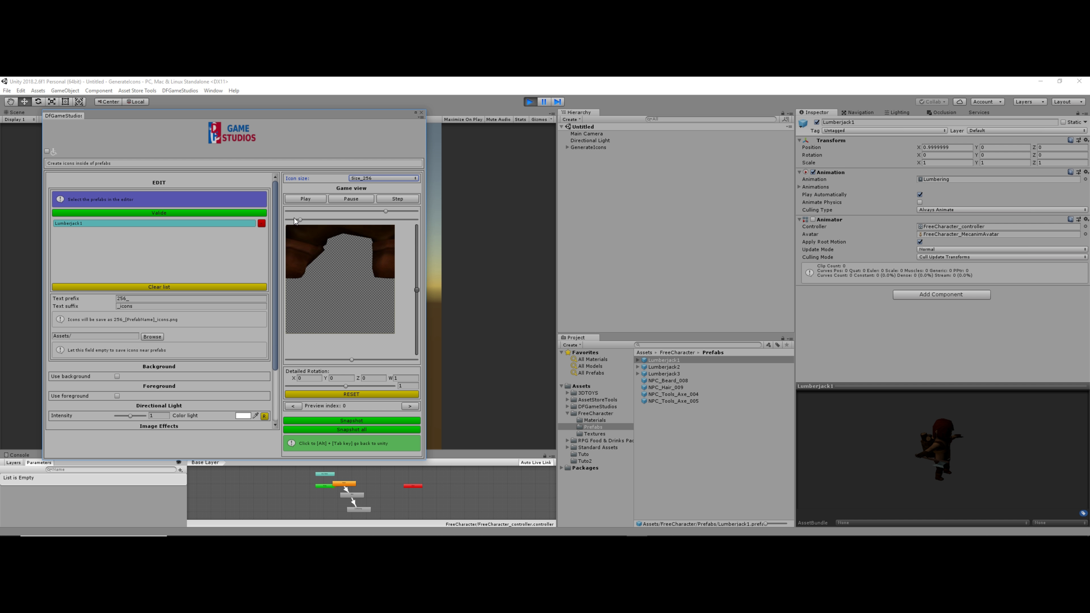
drag(300, 220, 363, 220)
drag(419, 291, 413, 319)
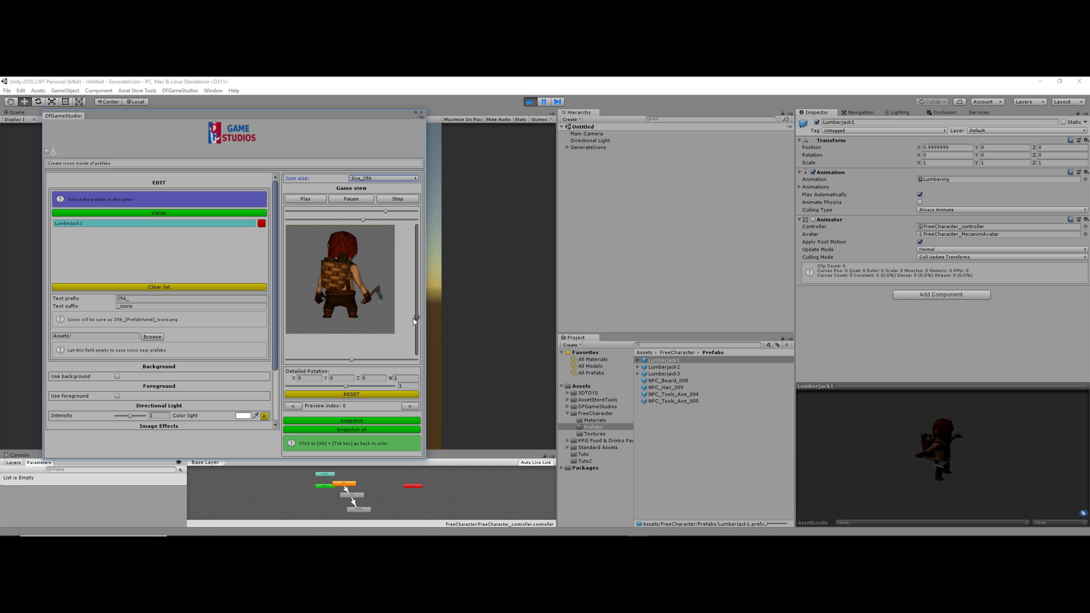
Step: Turn the lumberjack to face forward (rotation Y about -0.990782) and pause the game
click(328, 379)
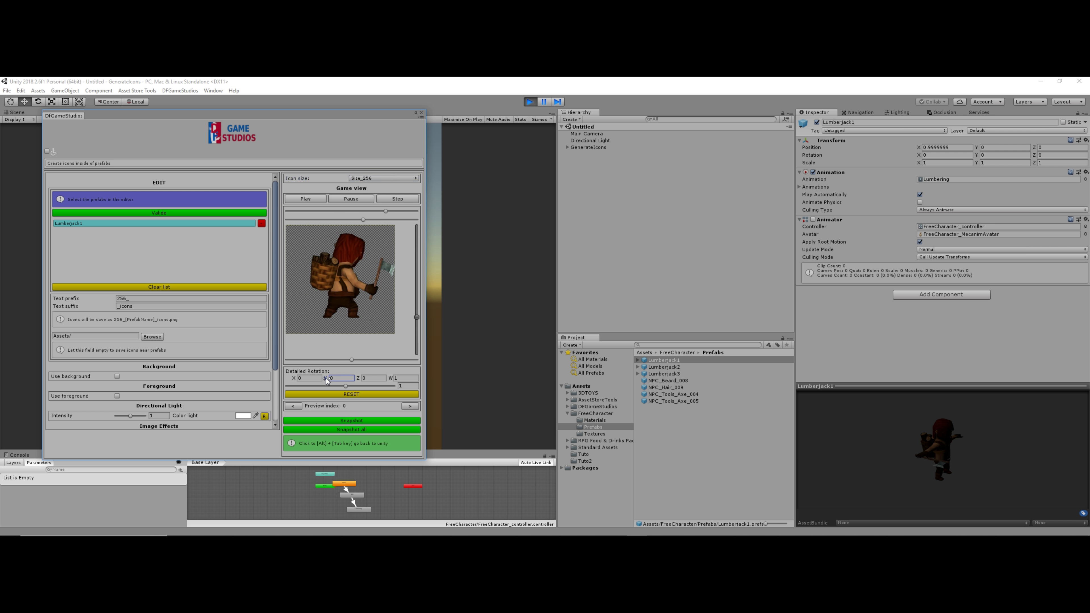
mouse_move(328, 380)
mouse_down()
mouse_move(238, 368)
mouse_move(300, 360)
mouse_up()
click(351, 199)
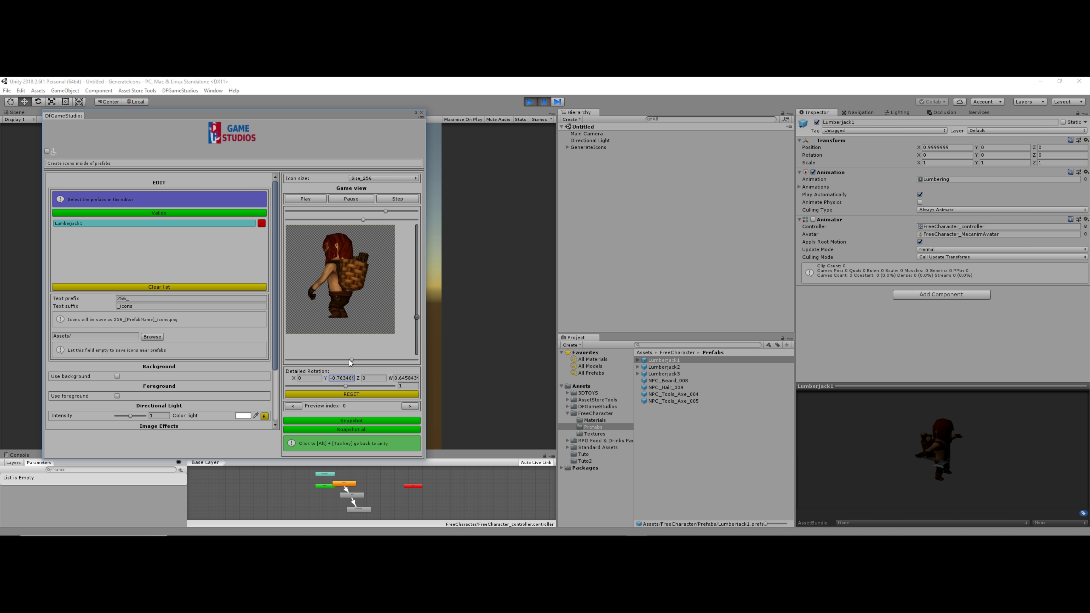
drag(324, 377, 300, 379)
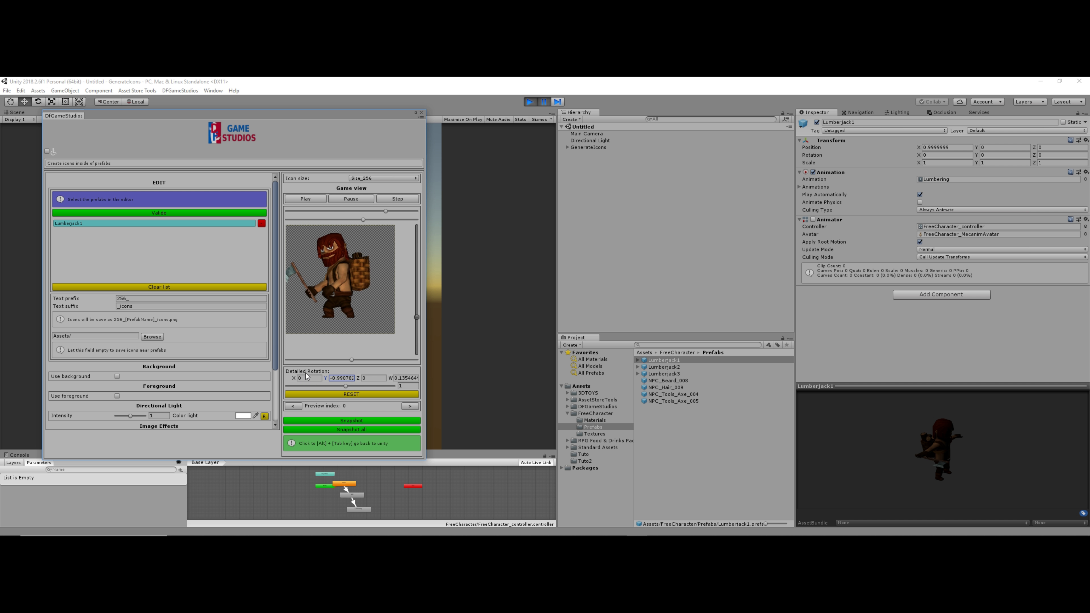
drag(353, 359, 360, 360)
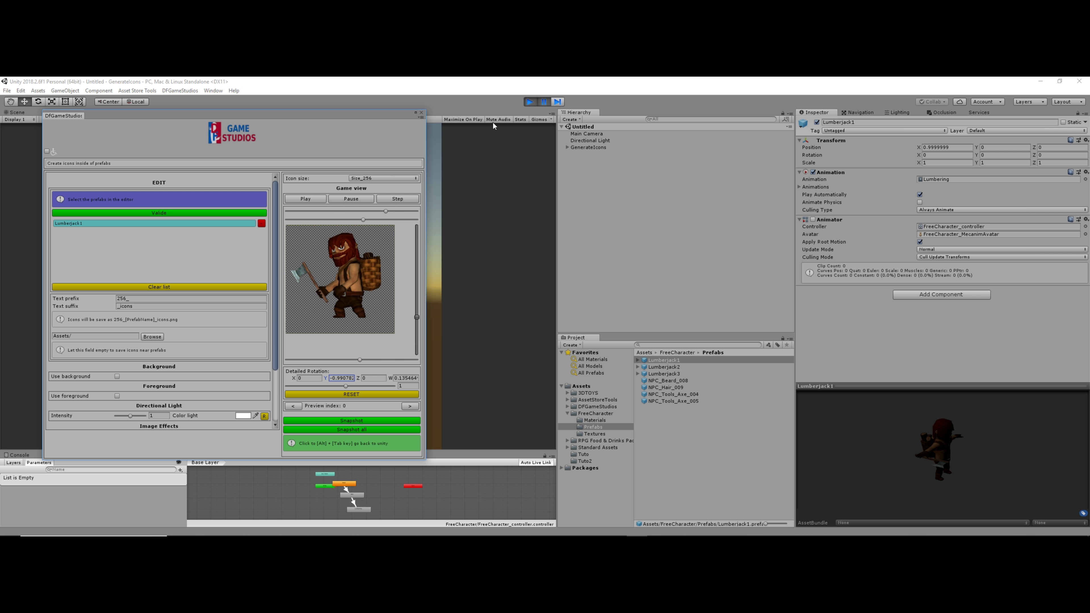
Step: Step the paused animation forward twelve frames to a new lumberjack pose
click(392, 199)
click(392, 199)
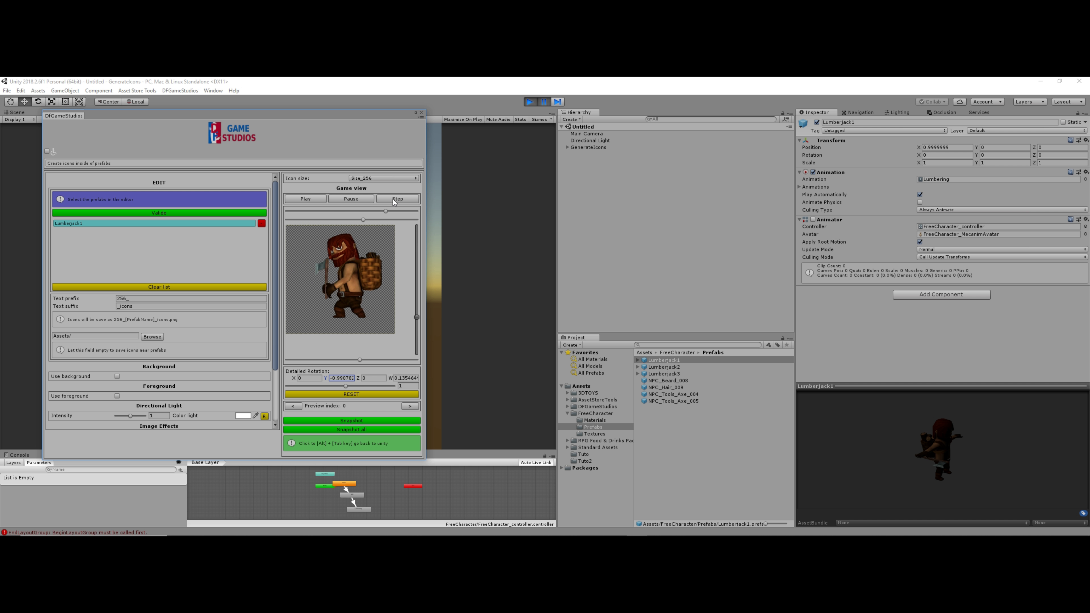
click(393, 199)
click(393, 199)
click(393, 200)
click(393, 199)
click(392, 200)
click(393, 199)
click(393, 200)
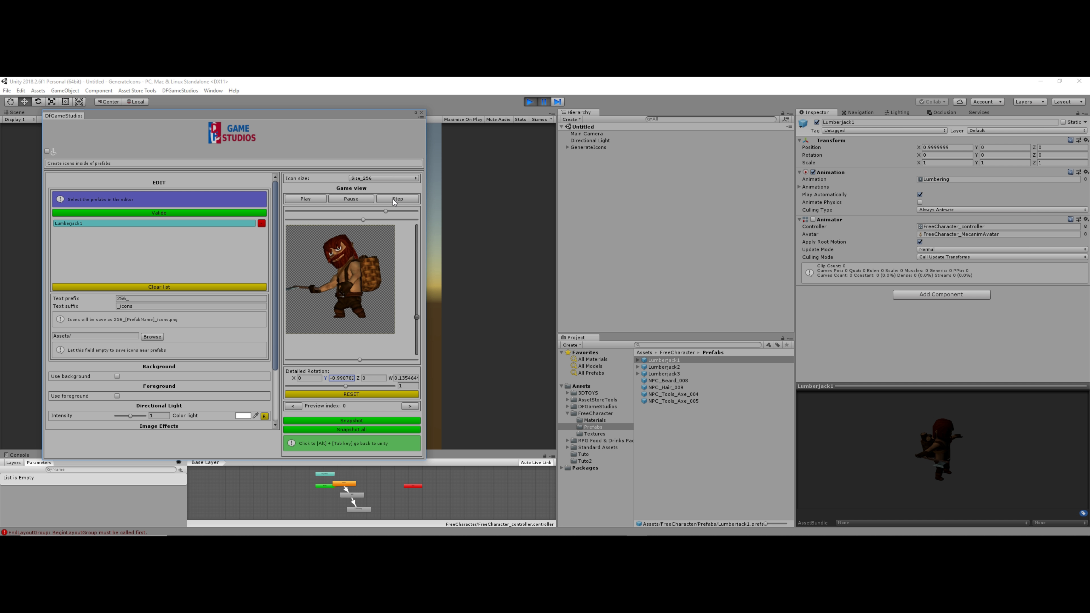
click(393, 199)
click(392, 199)
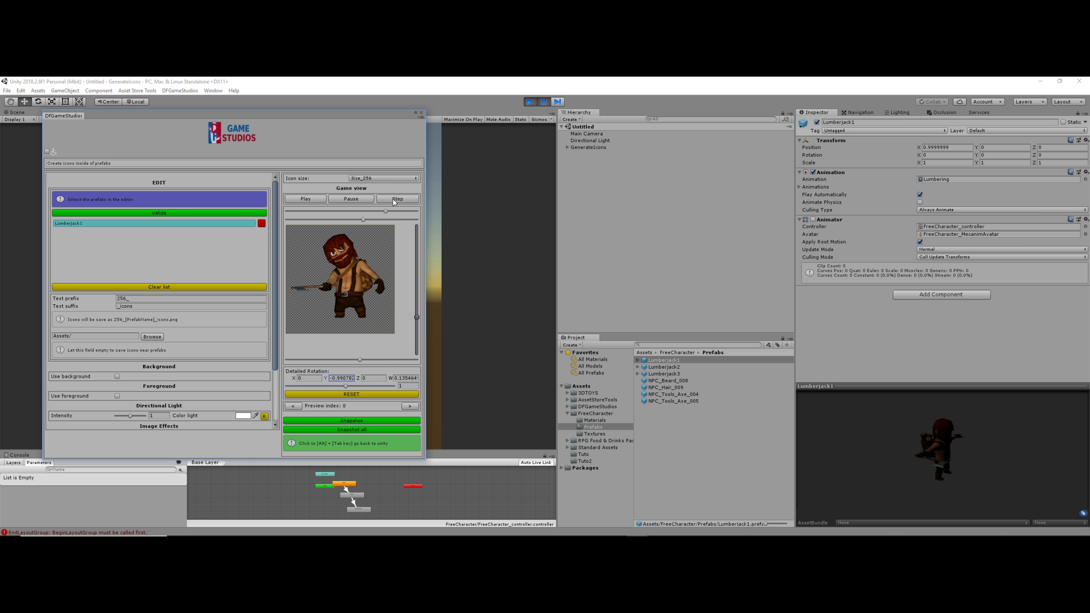
click(393, 200)
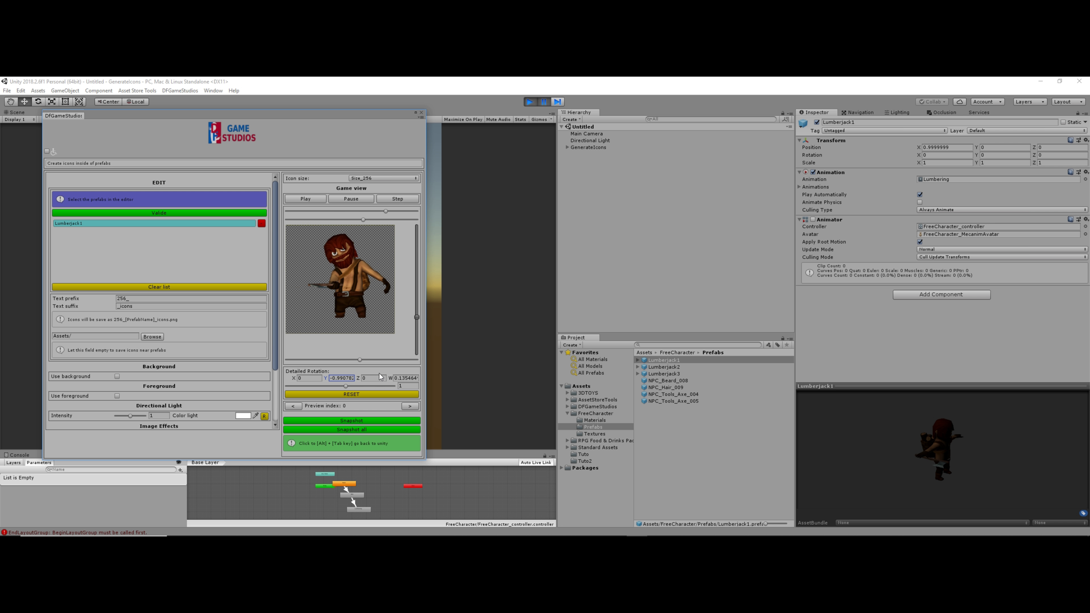
Step: Tilt the character to detailed rotation Z 0.149389, then bring up the Assets folder's context menu
drag(359, 379, 363, 379)
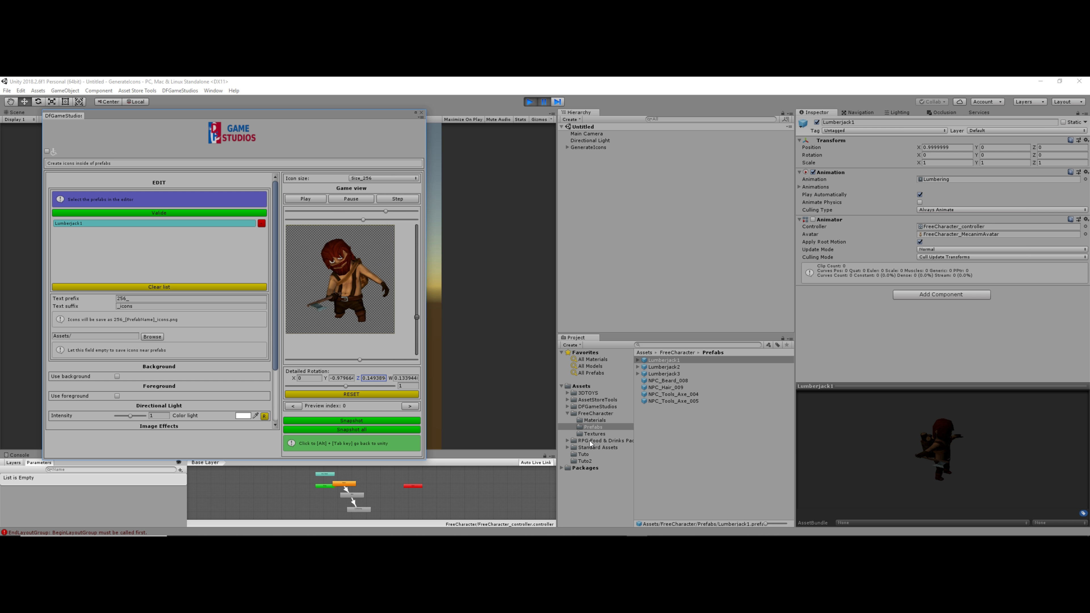
click(580, 386)
right_click(581, 388)
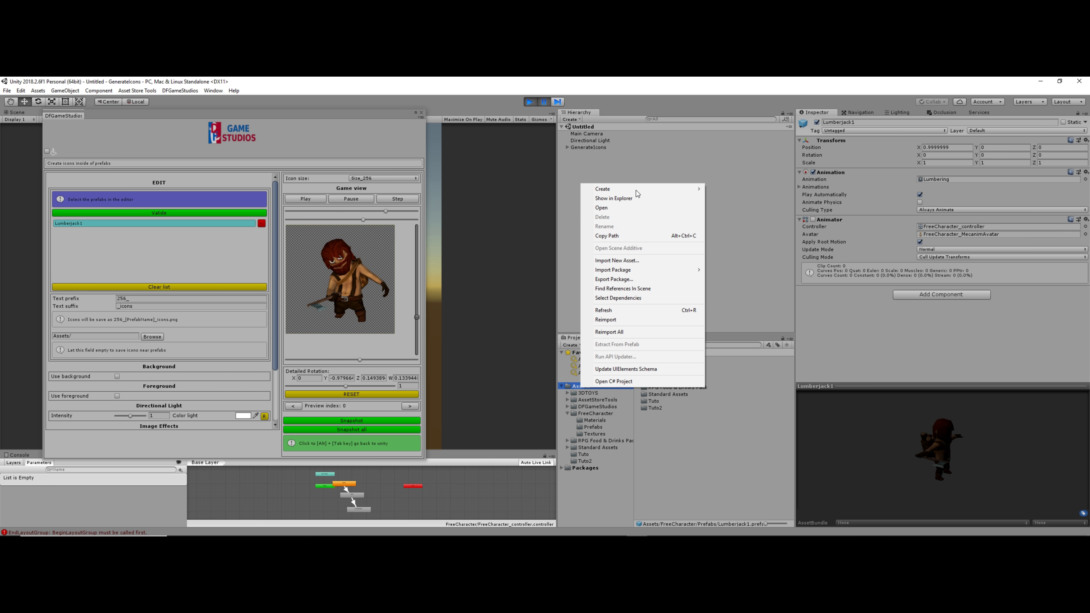
Step: Create a new folder under Assets named Tuto3
mouse_move(669, 193)
click(725, 189)
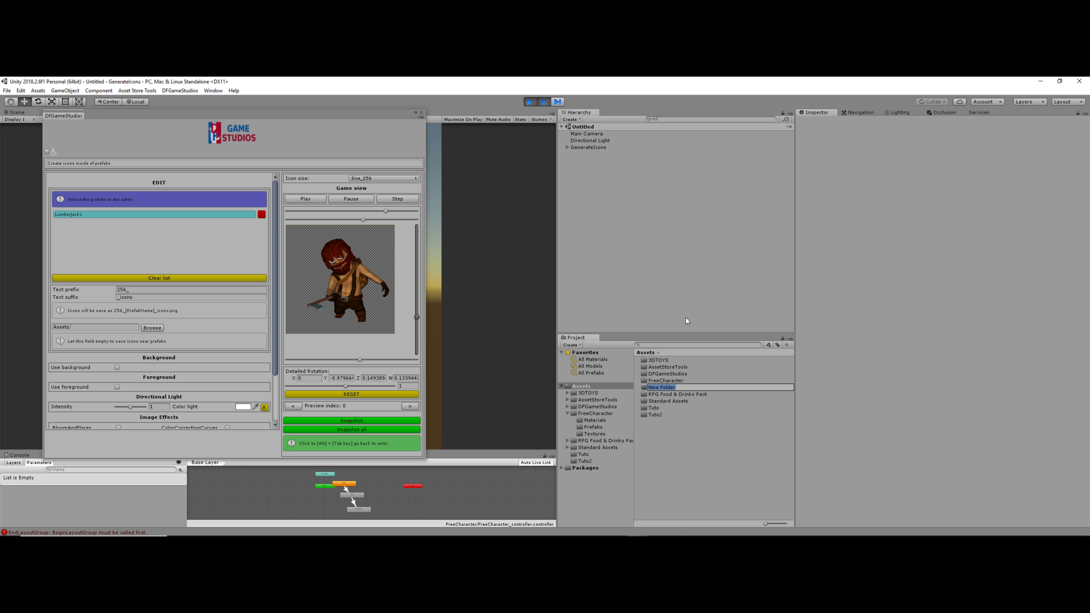
text(Tuto3)
key(Return)
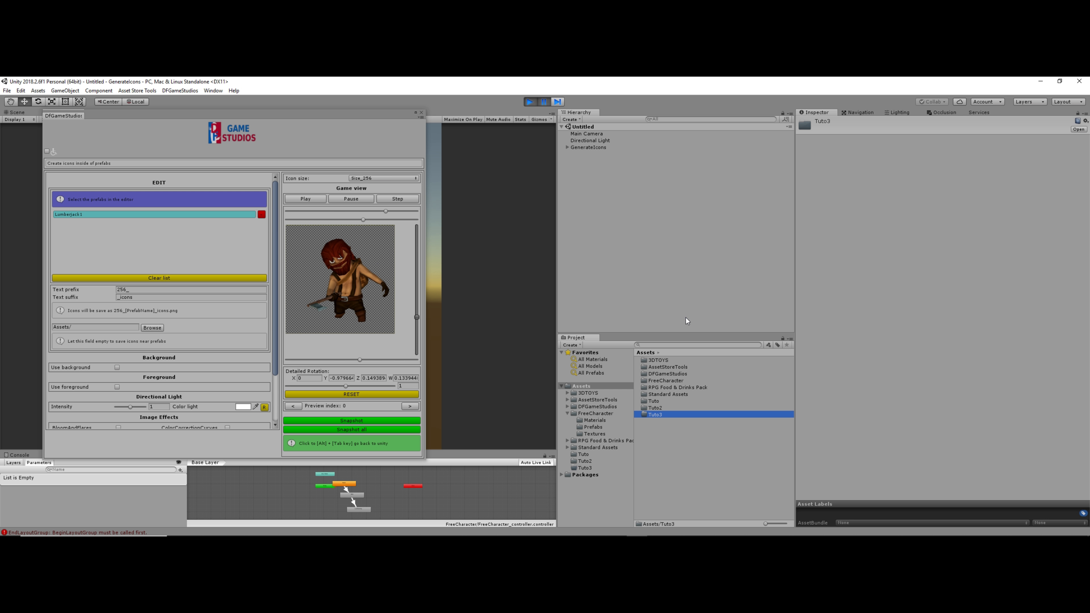
Step: Set the image save path to Tuto3 and save the 256_Lumberjack1_icons snapshot there
click(147, 328)
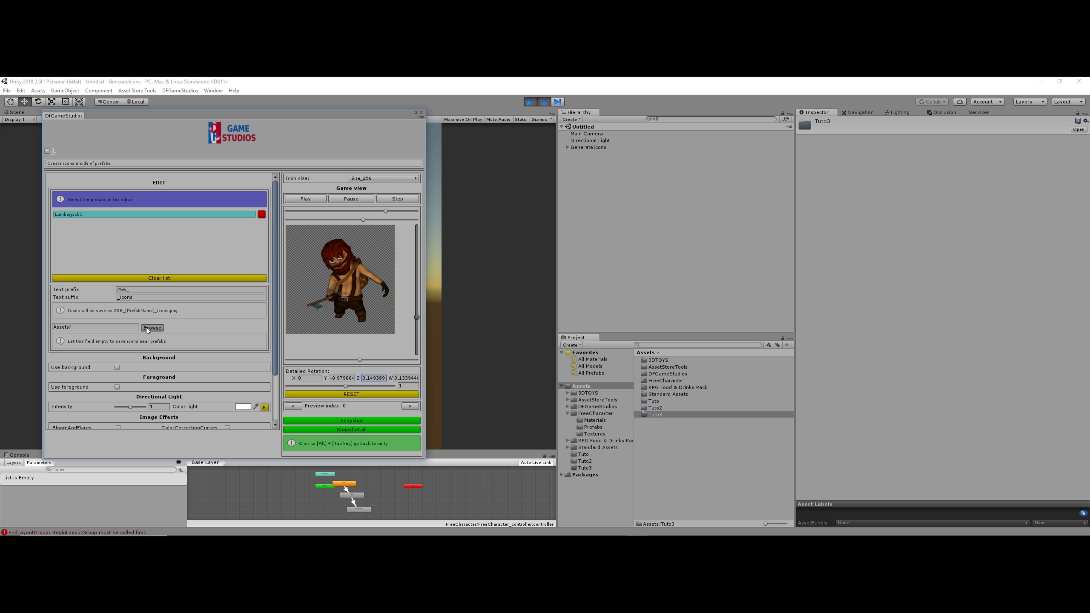
click(95, 228)
double_click(94, 229)
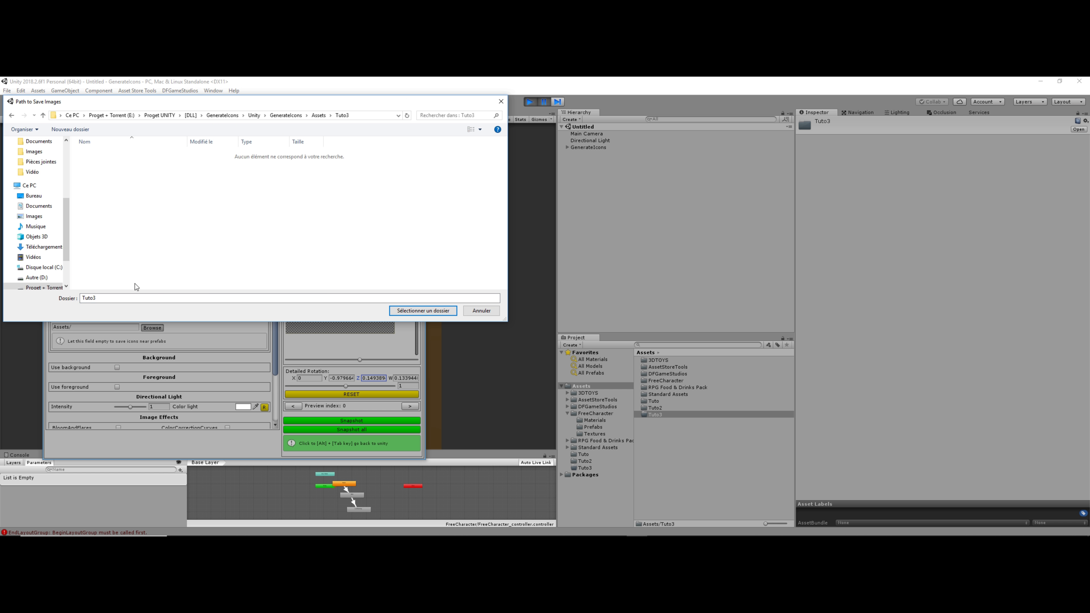
click(423, 310)
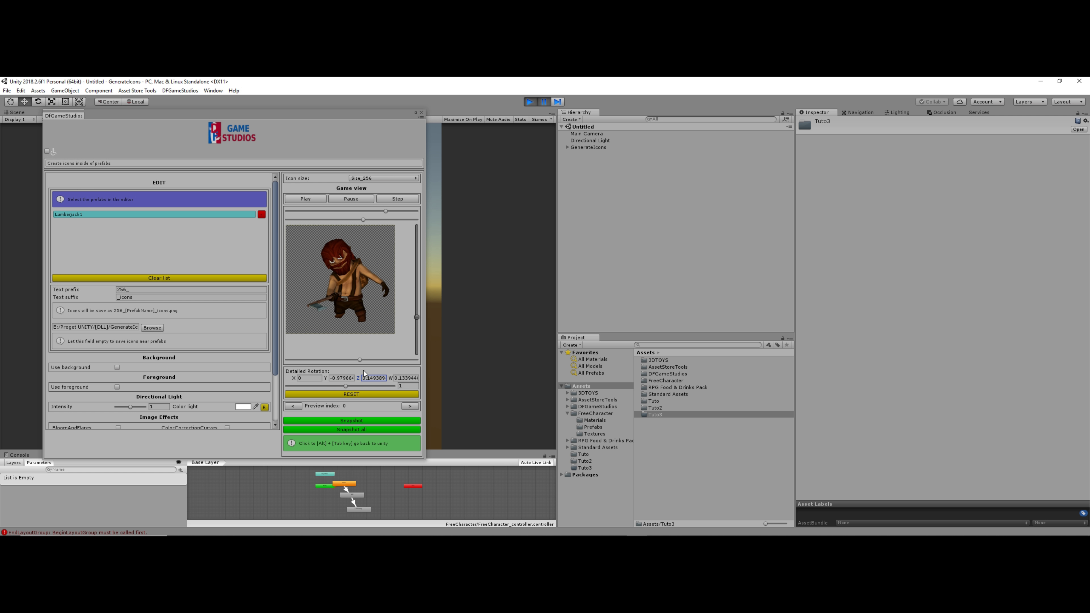
click(354, 421)
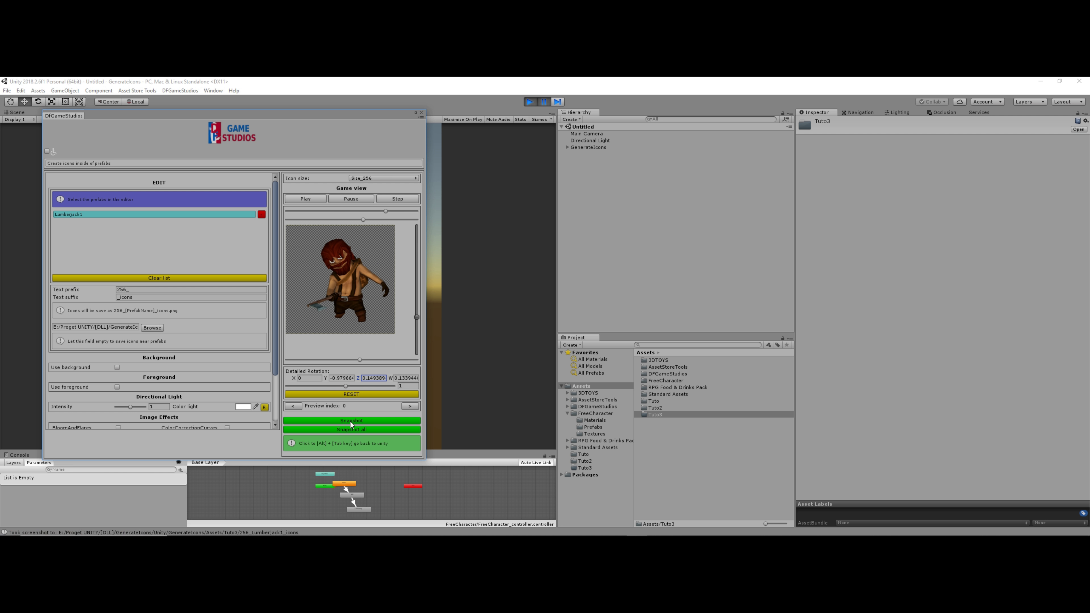
Step: Enable Use background and set the background colour to red
click(116, 367)
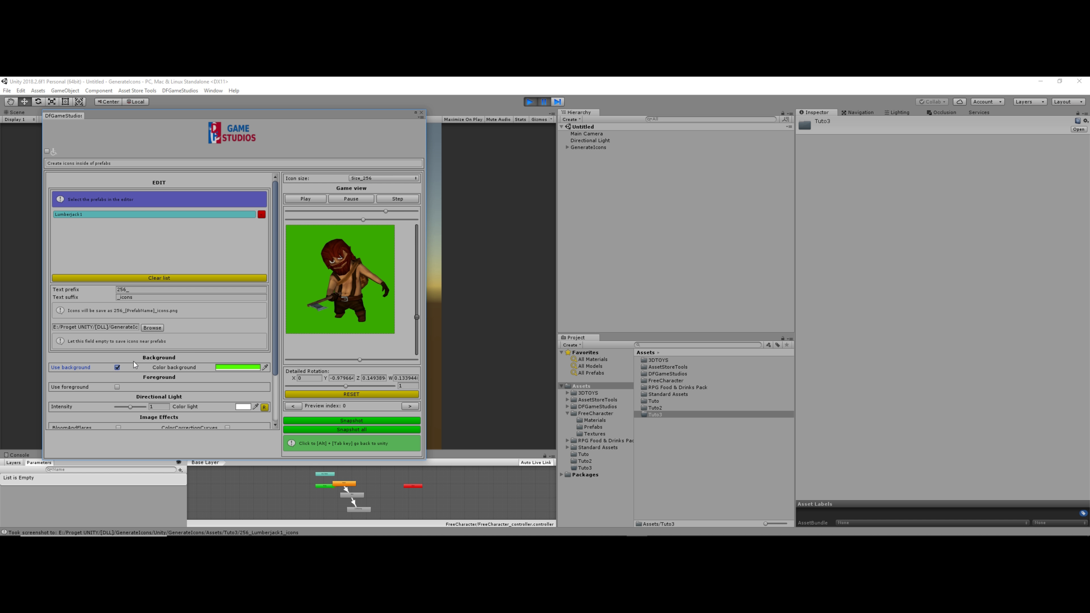
click(243, 366)
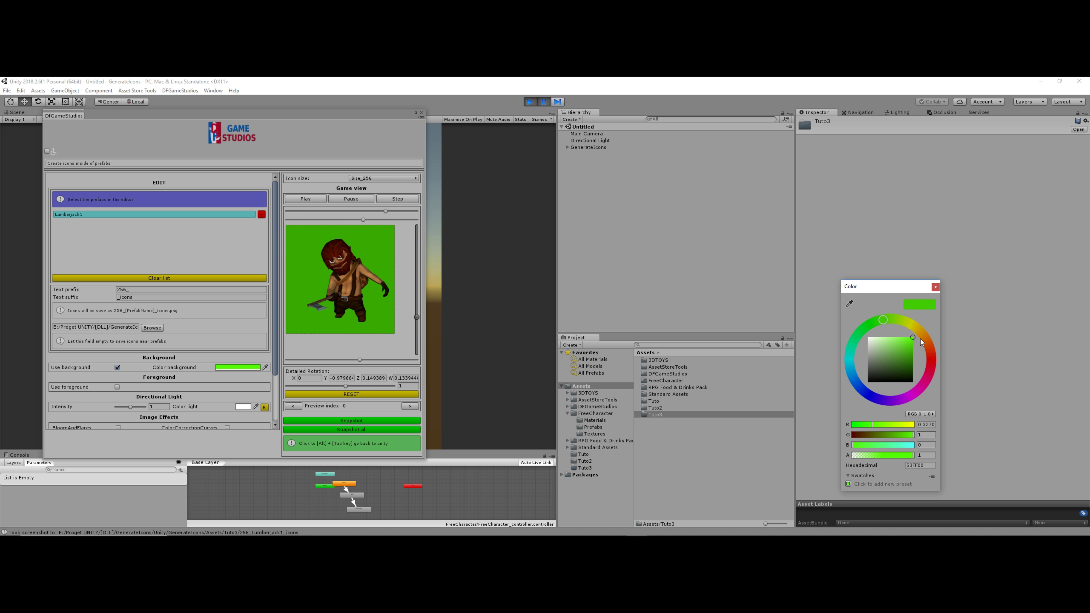
click(928, 348)
drag(927, 351, 929, 356)
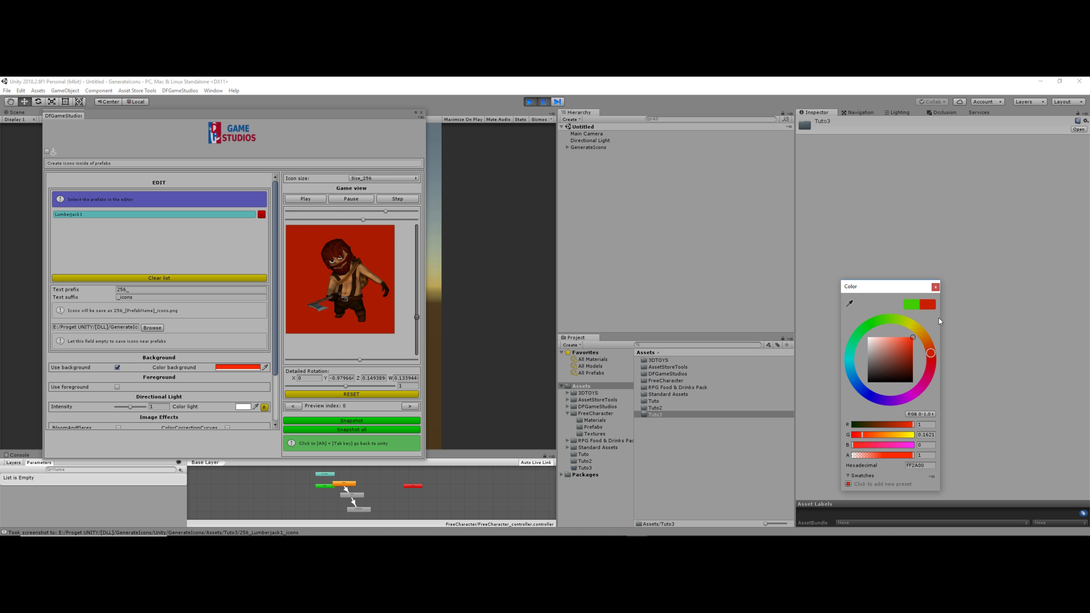
click(935, 286)
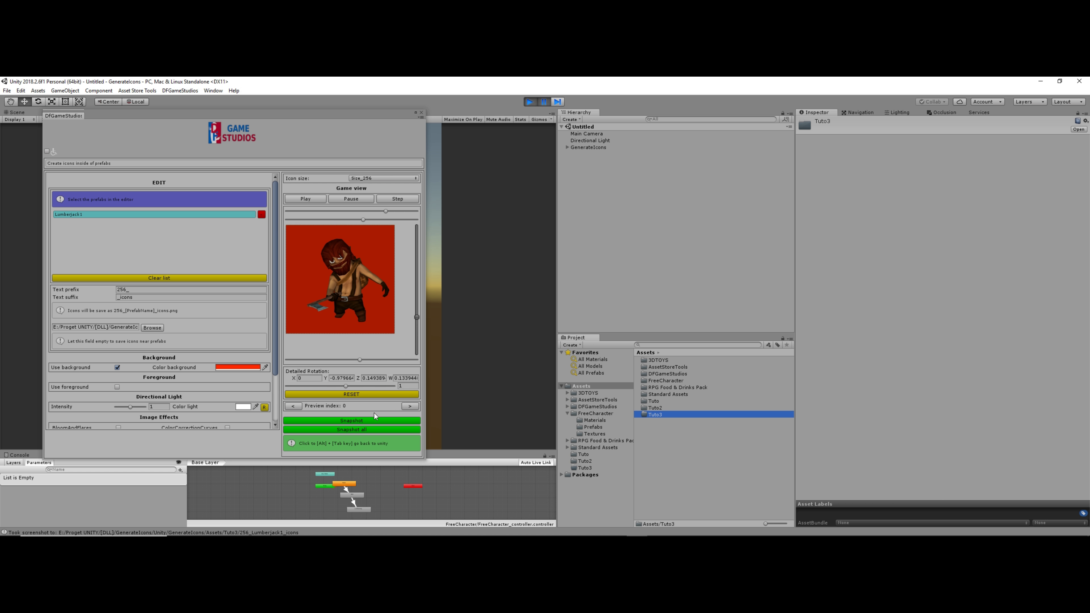
Step: Enable BloomAndFlares, ContrastEnhance, ScreenSpaceAmbientObscurance, ColorCorrectionCurves and EdgeDetection, then take a snapshot
scroll(275, 409, down, 5)
click(120, 368)
click(121, 374)
click(119, 384)
click(230, 366)
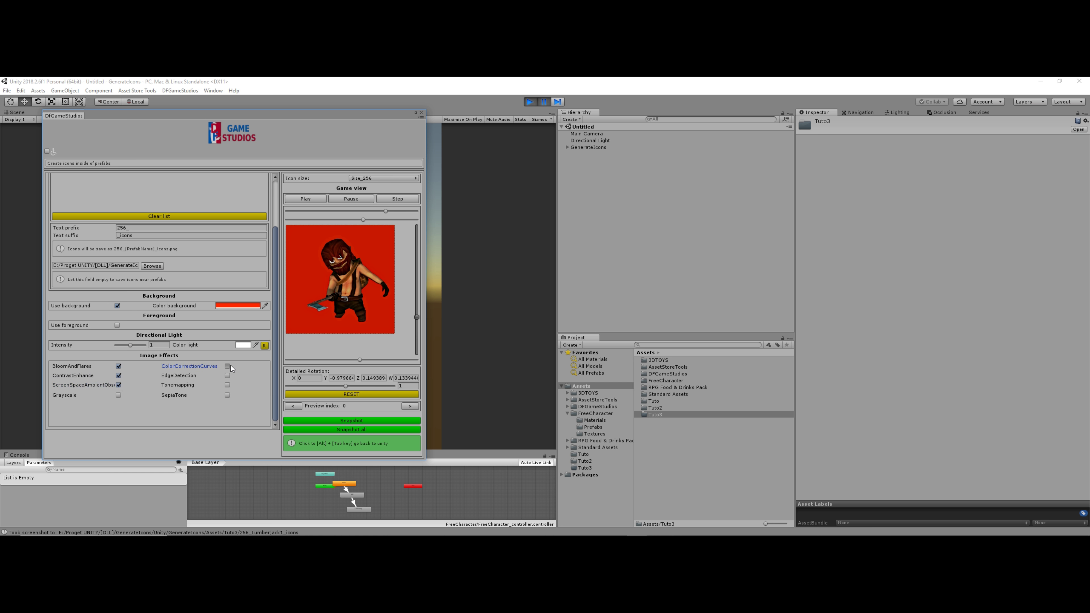
click(229, 377)
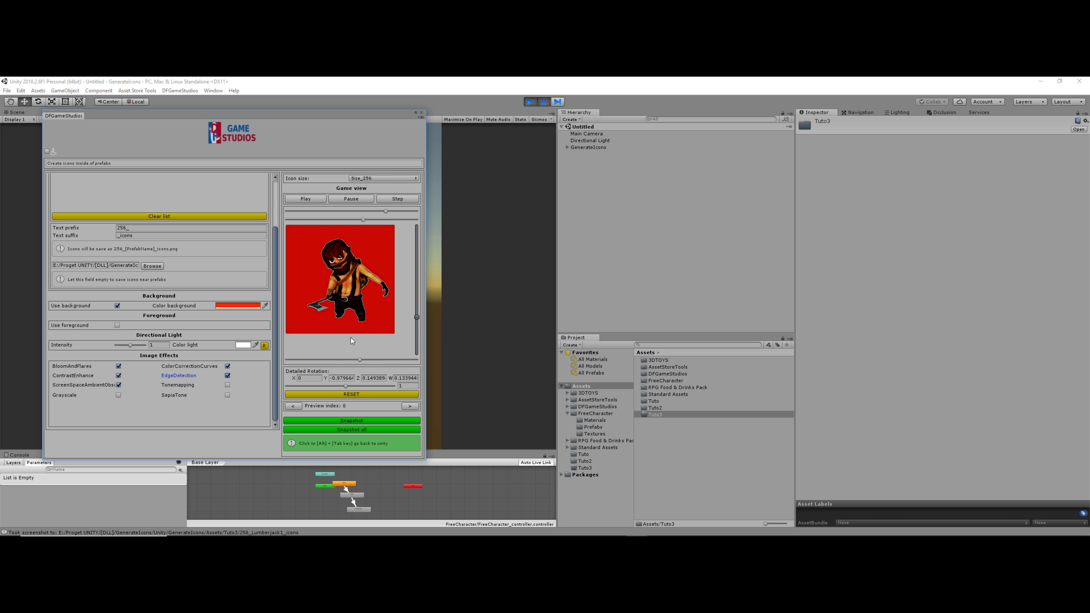
click(340, 421)
Step: Enable Use foreground and cycle to the flame-shaped frame at preview index 3
click(117, 325)
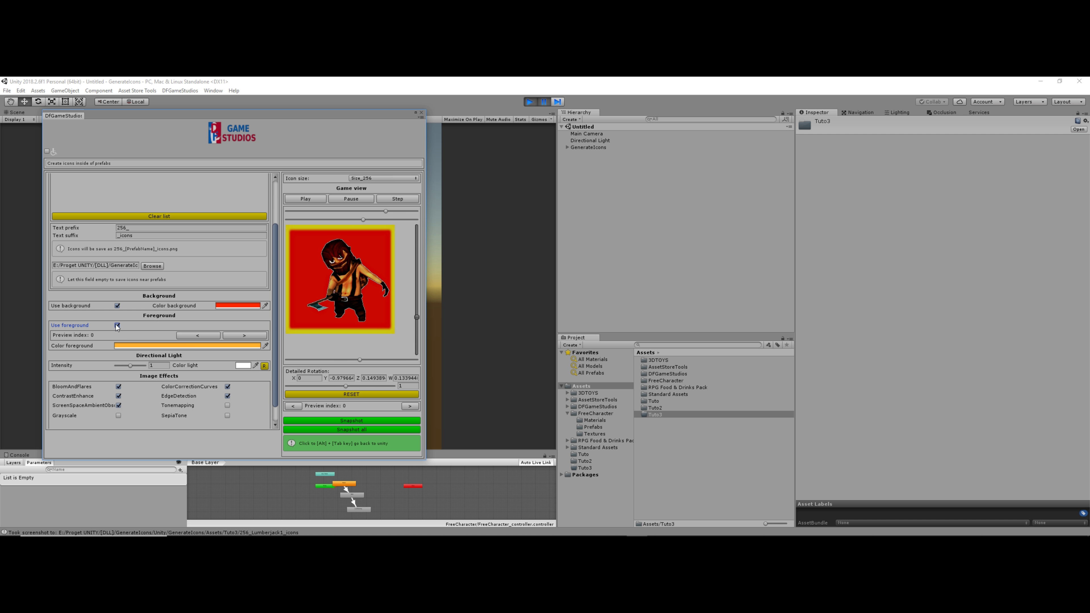
click(249, 338)
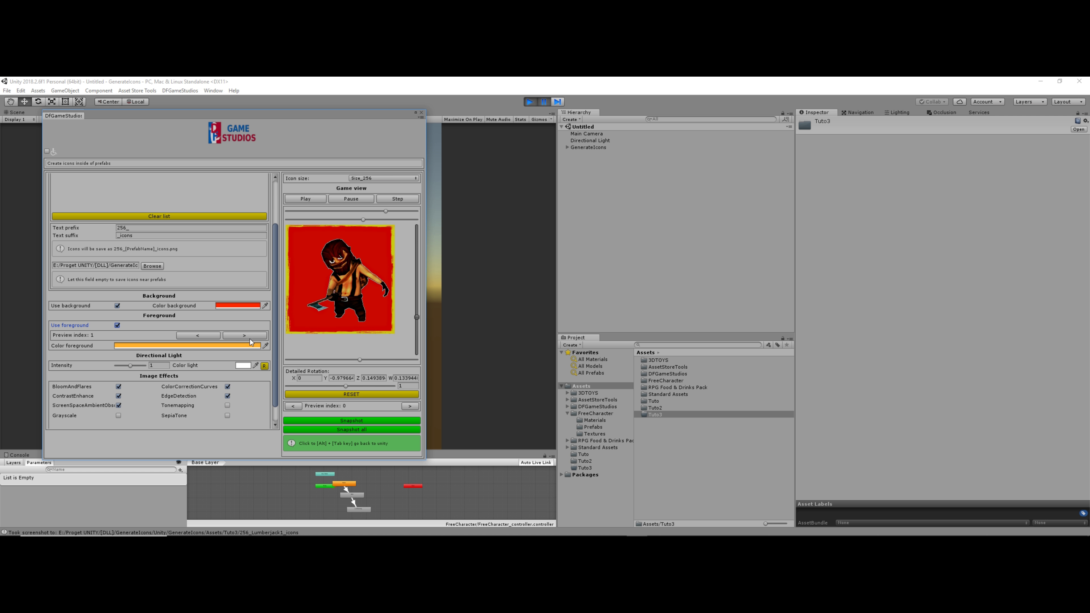
click(249, 339)
click(251, 340)
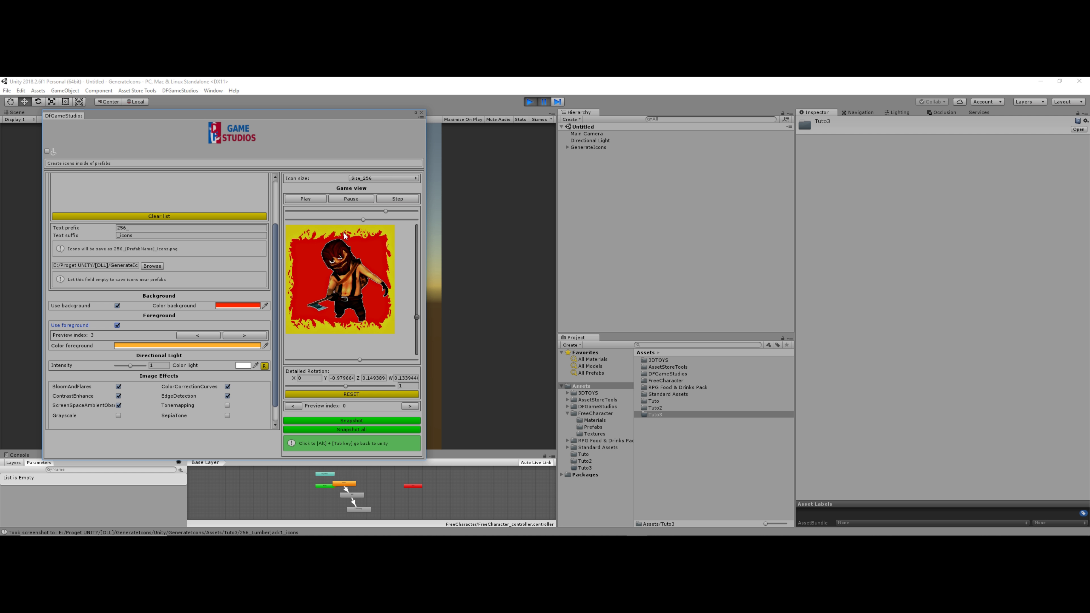
Step: Adjust the preview sliders to turn the lumberjack slightly inside the frame
mouse_move(386, 210)
mouse_down()
mouse_move(348, 212)
mouse_move(367, 213)
mouse_up()
drag(359, 359, 361, 360)
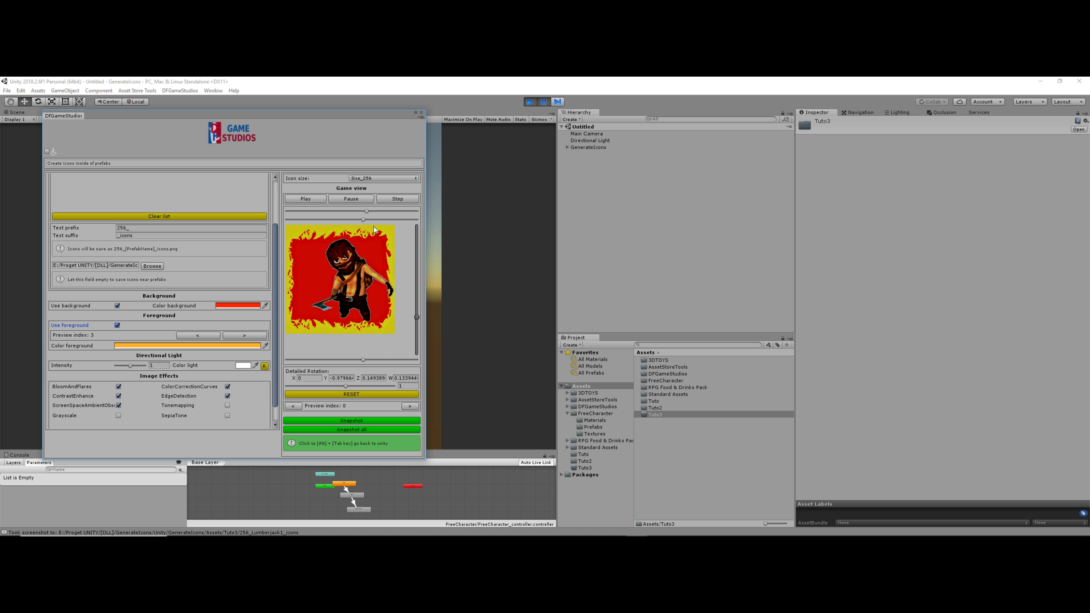
drag(364, 211, 367, 213)
drag(363, 362, 355, 363)
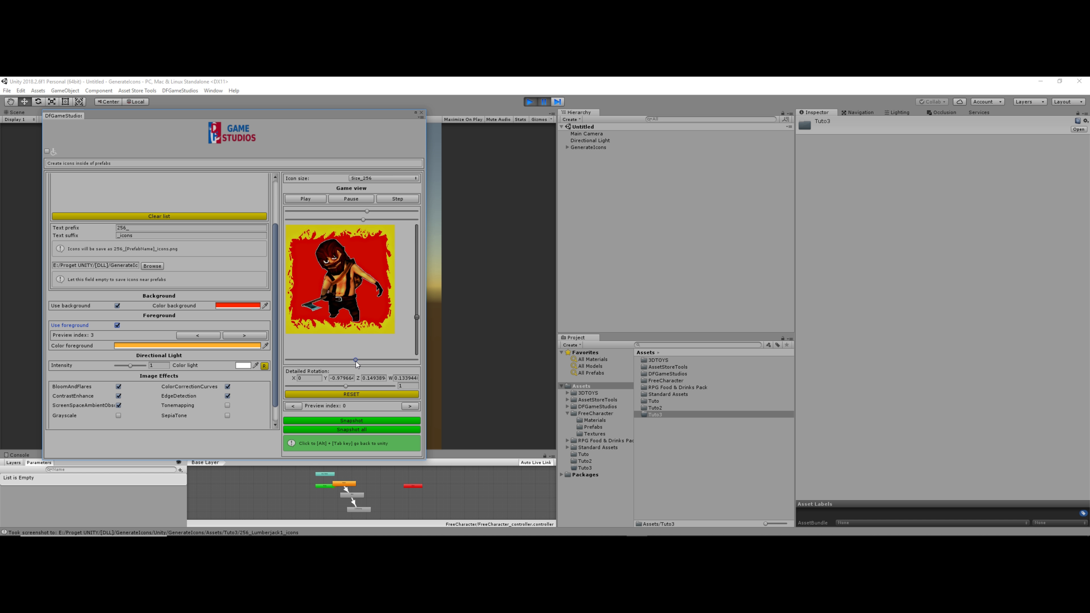
Step: Snapshot the flame-framed icon, then return the foreground to frame index 2, the plain yellow border
click(358, 421)
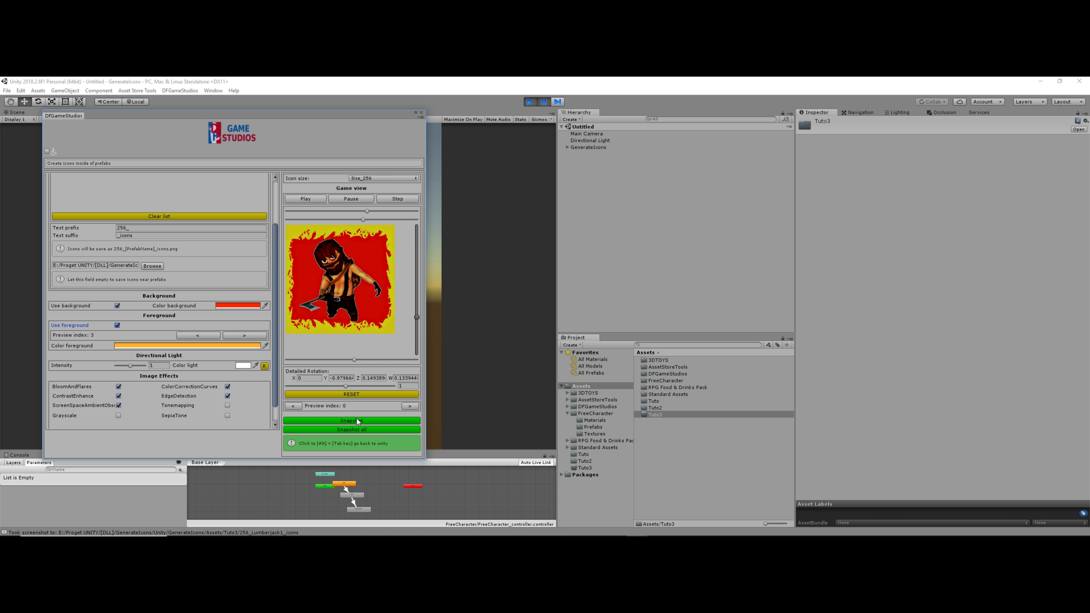
click(240, 338)
click(241, 338)
click(241, 338)
click(240, 338)
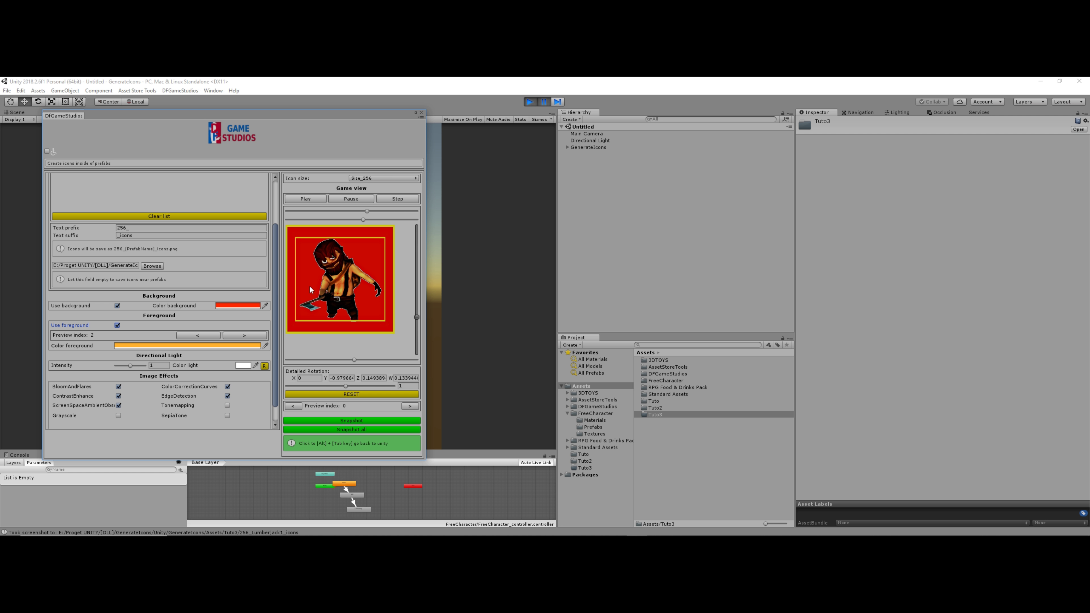
Step: Disable all five image effects, the foreground frame and the coloured background
click(227, 396)
click(228, 386)
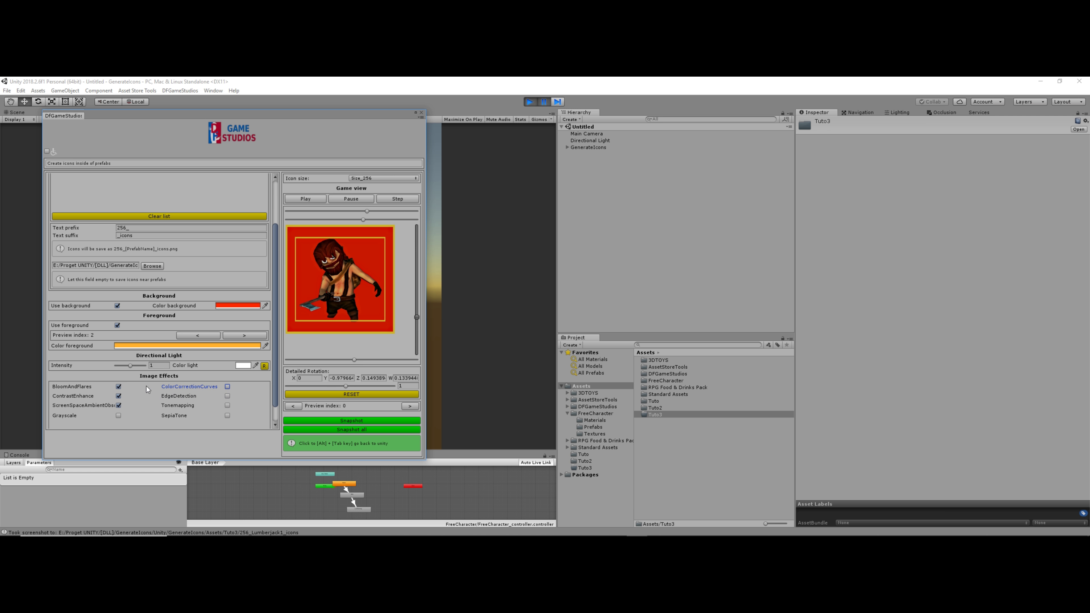
click(119, 386)
click(119, 396)
click(118, 405)
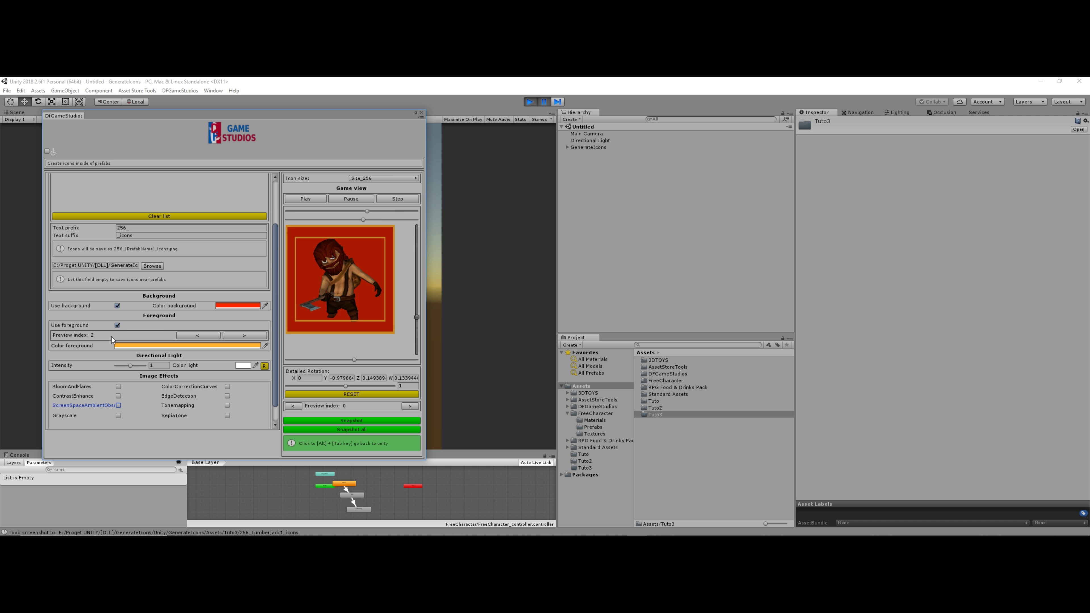
click(117, 326)
click(118, 306)
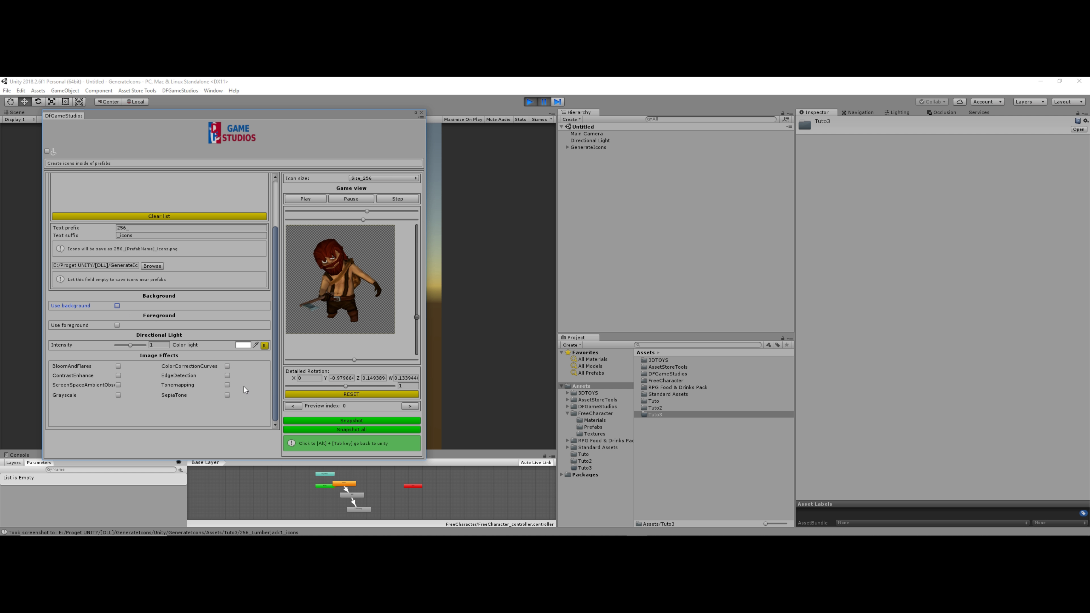
Step: Apply Tonemapping alone, snapshot the icon and check the Tuto3 folder
click(228, 386)
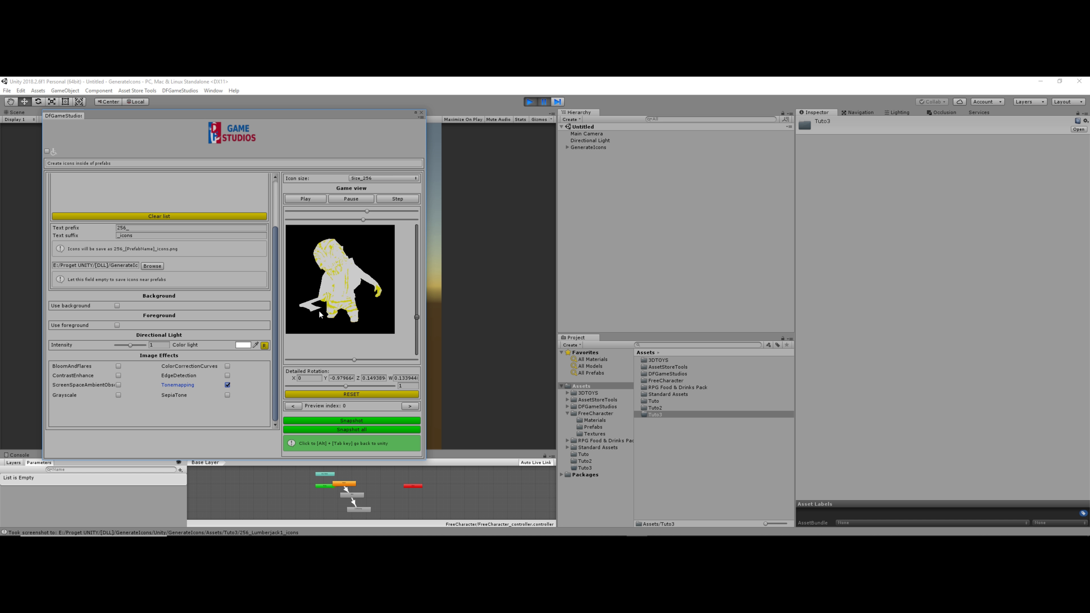
click(356, 422)
click(657, 415)
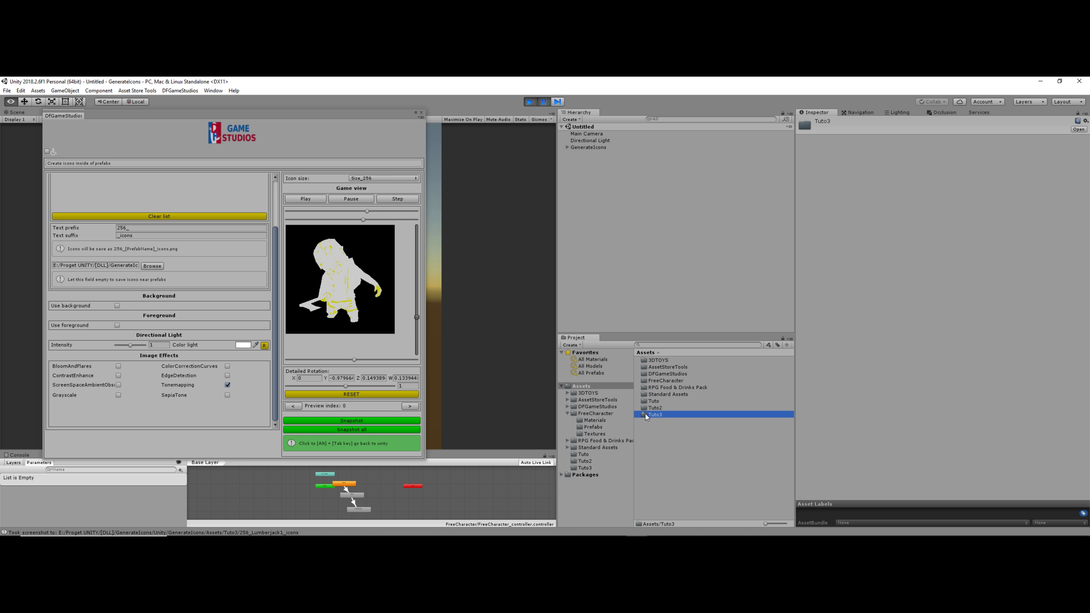
Step: Open the Tuto3 folder and select all four 256_Lumberjack1_icons images together
double_click(646, 414)
click(670, 360)
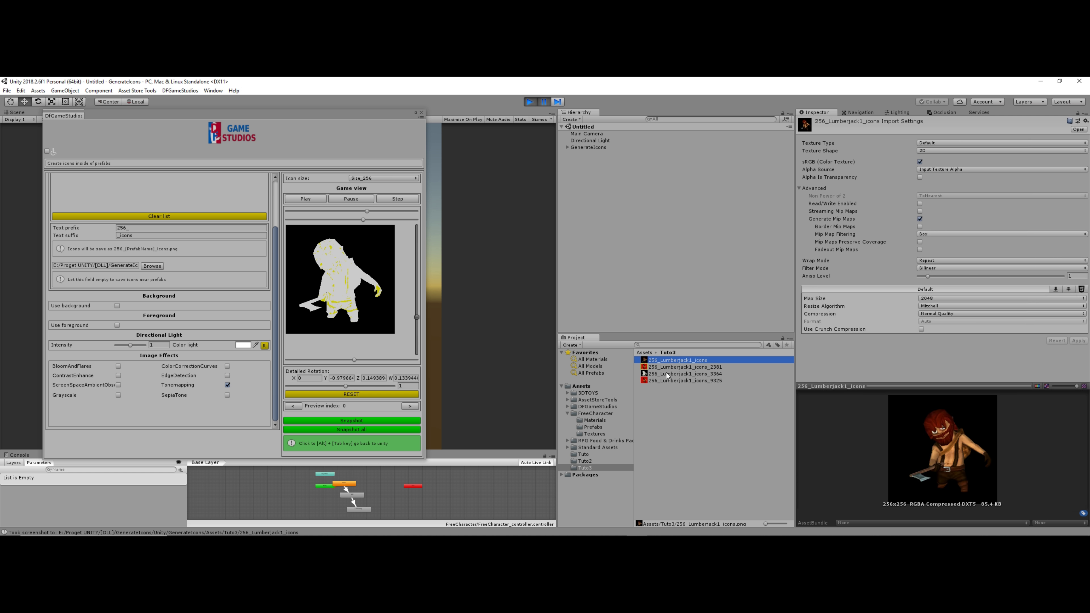
shift+click(666, 379)
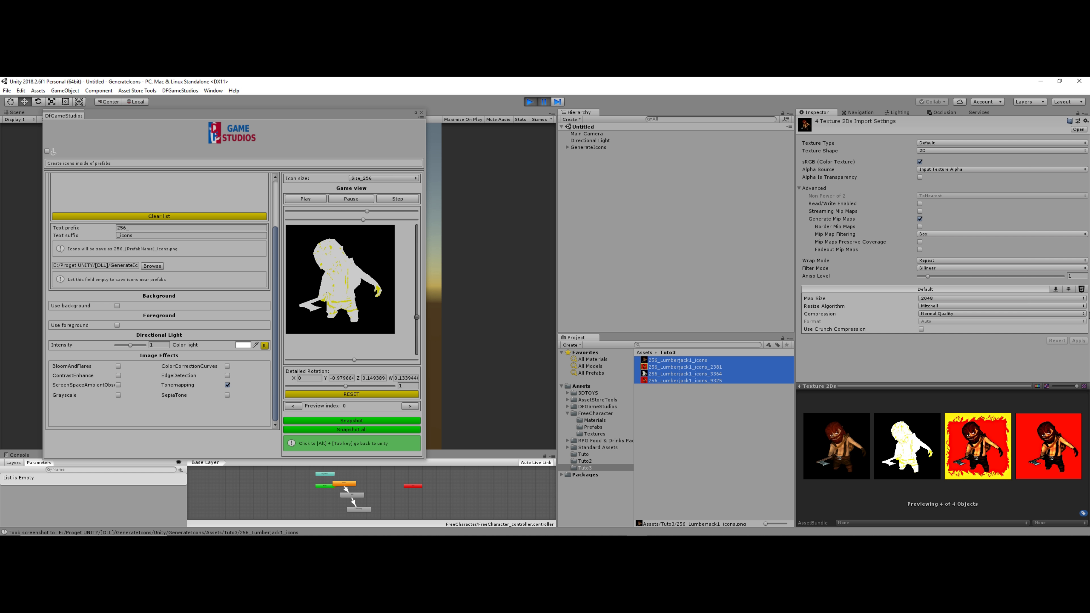
Step: Change the four icons' Texture Type from Default to Sprite (2D and UI) and apply
click(949, 143)
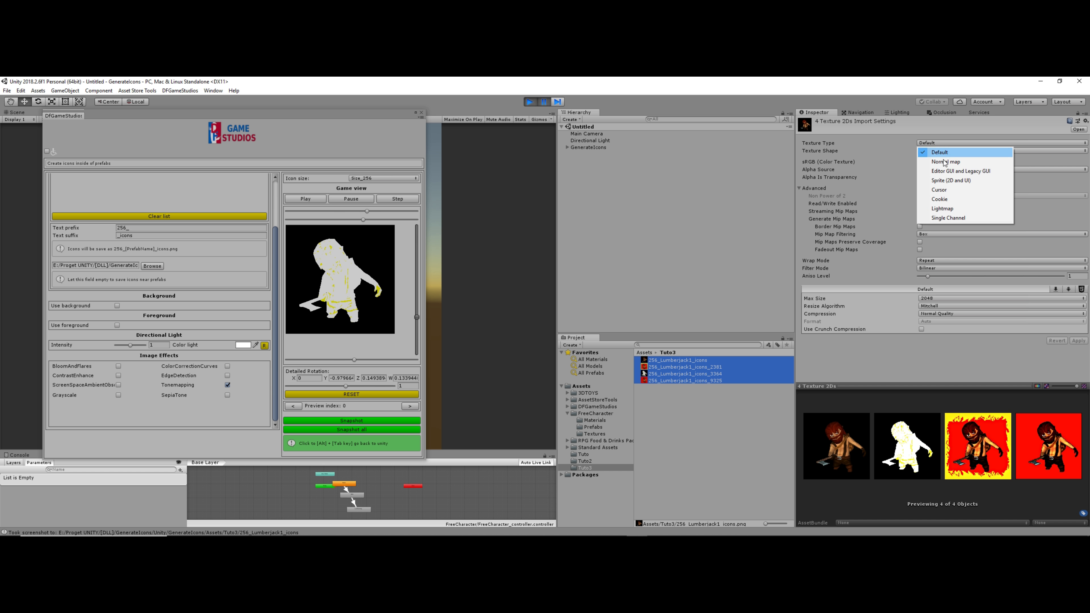
click(951, 180)
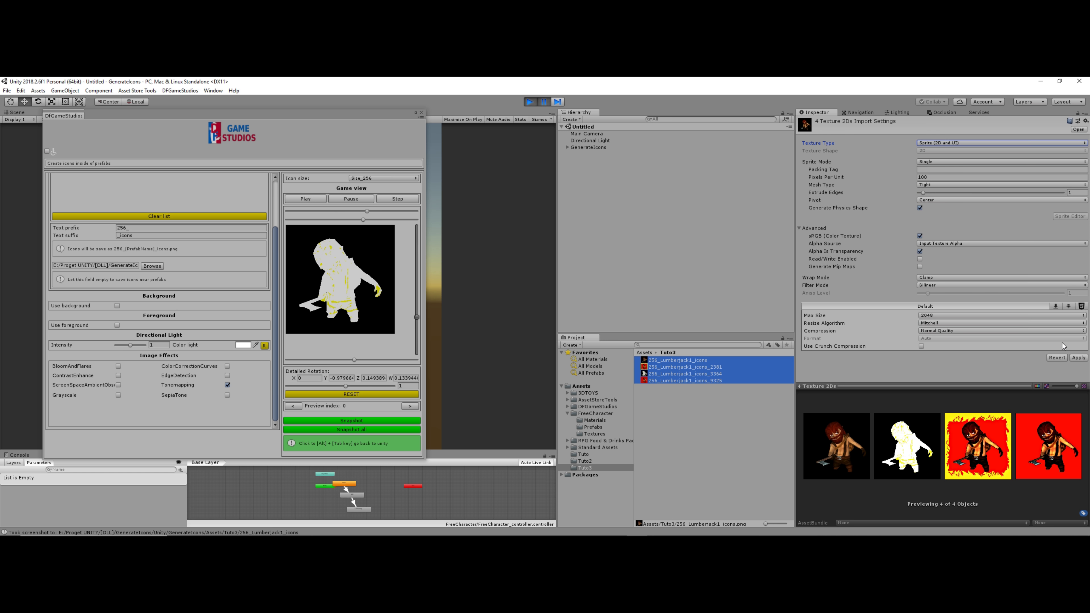
click(1079, 359)
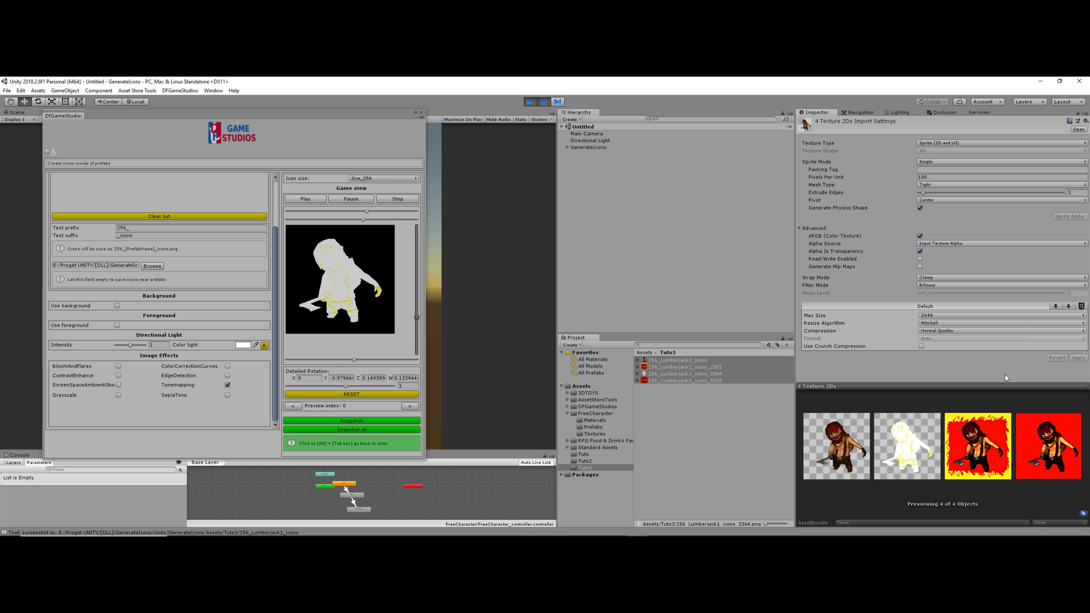